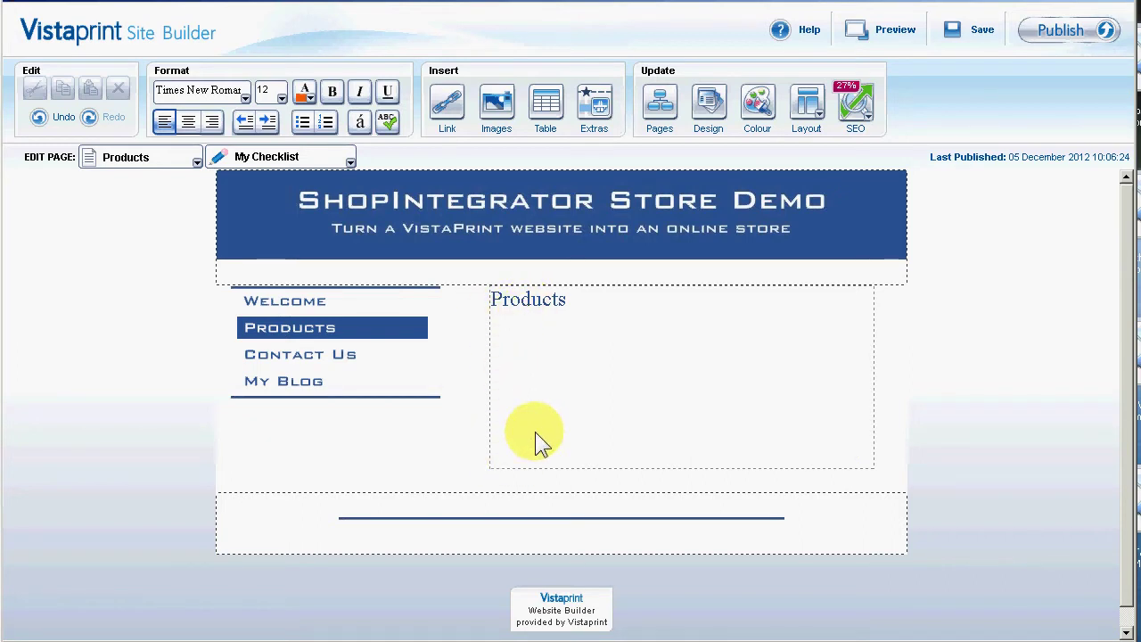
Add a custom HTML widget to the Products page containing the copied ShopIntegrator master shop script.
left_click(596, 102)
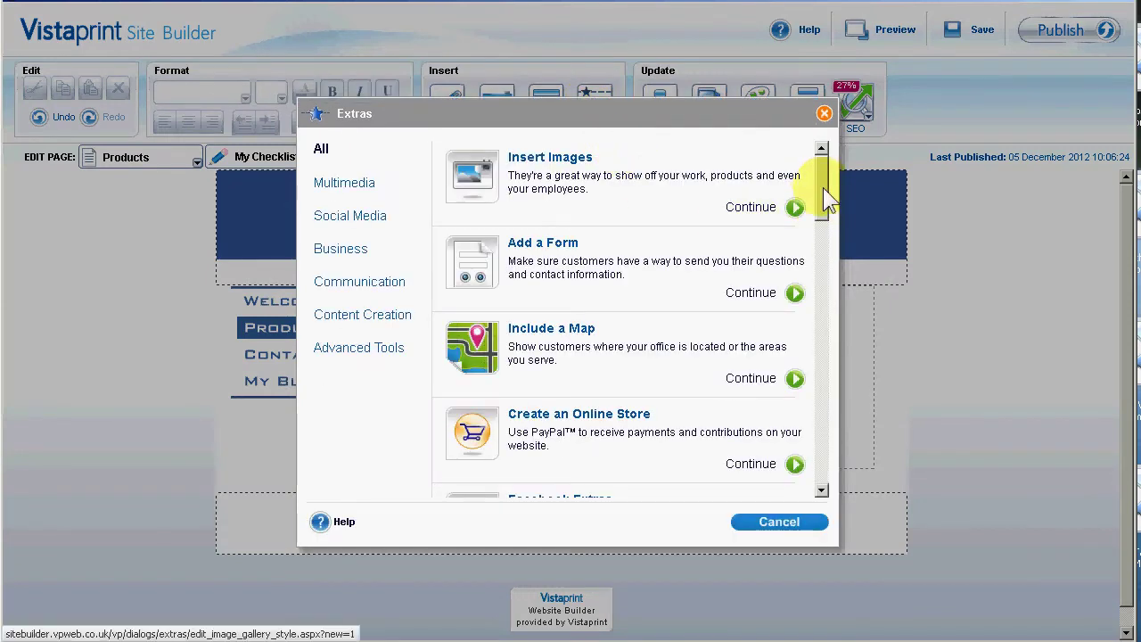
left_click_drag(824, 175, 836, 306)
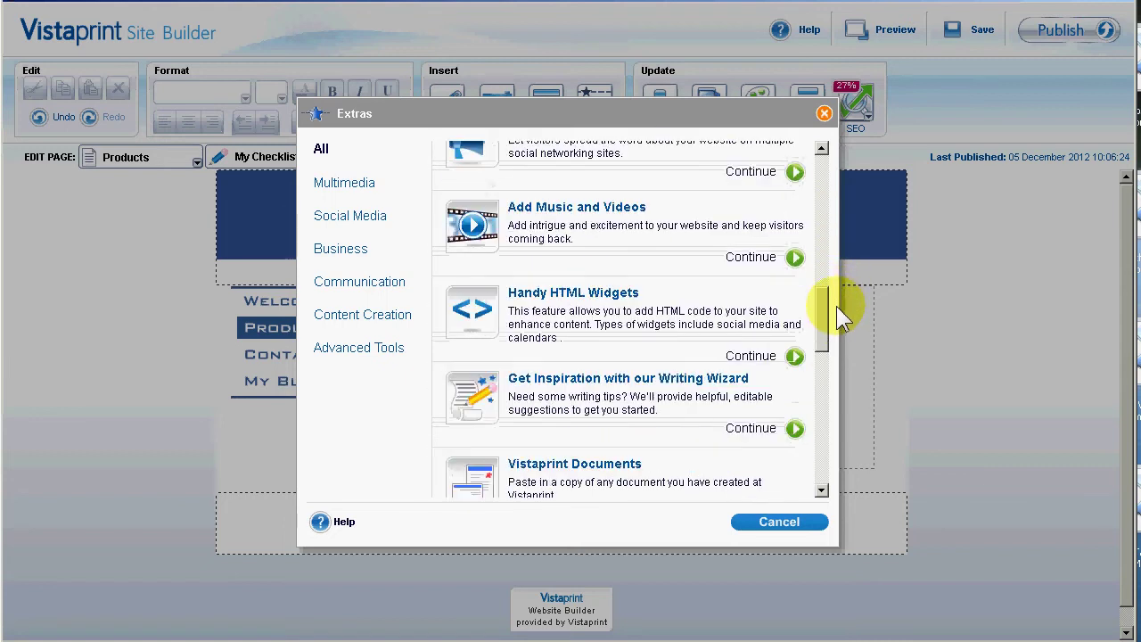
left_click(588, 323)
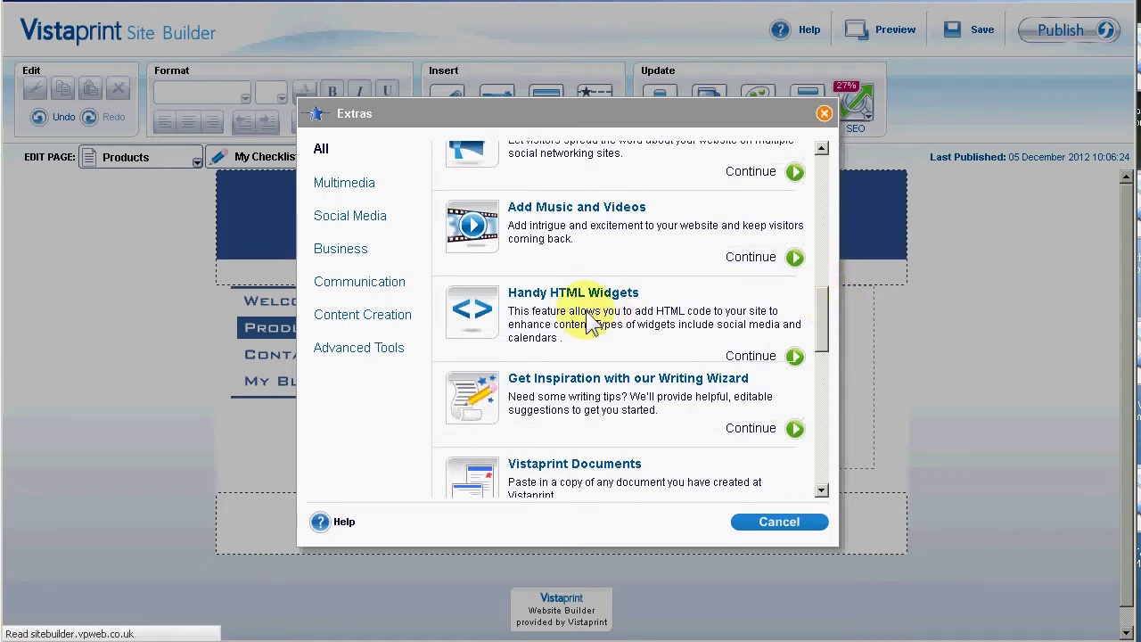
left_click(444, 267)
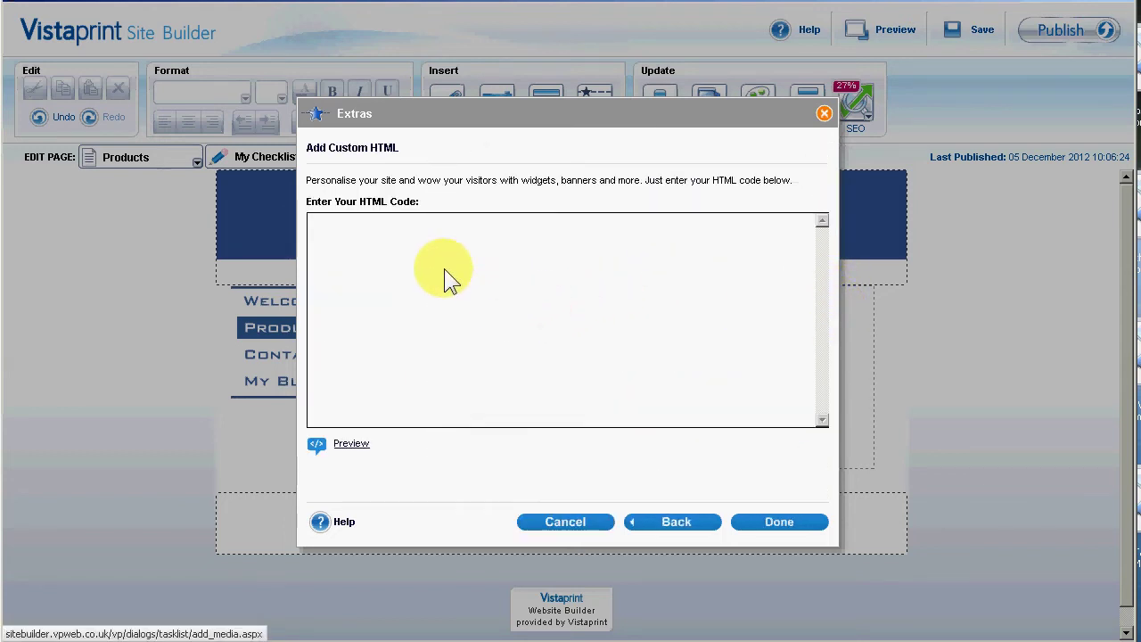
key("ctrl+v")
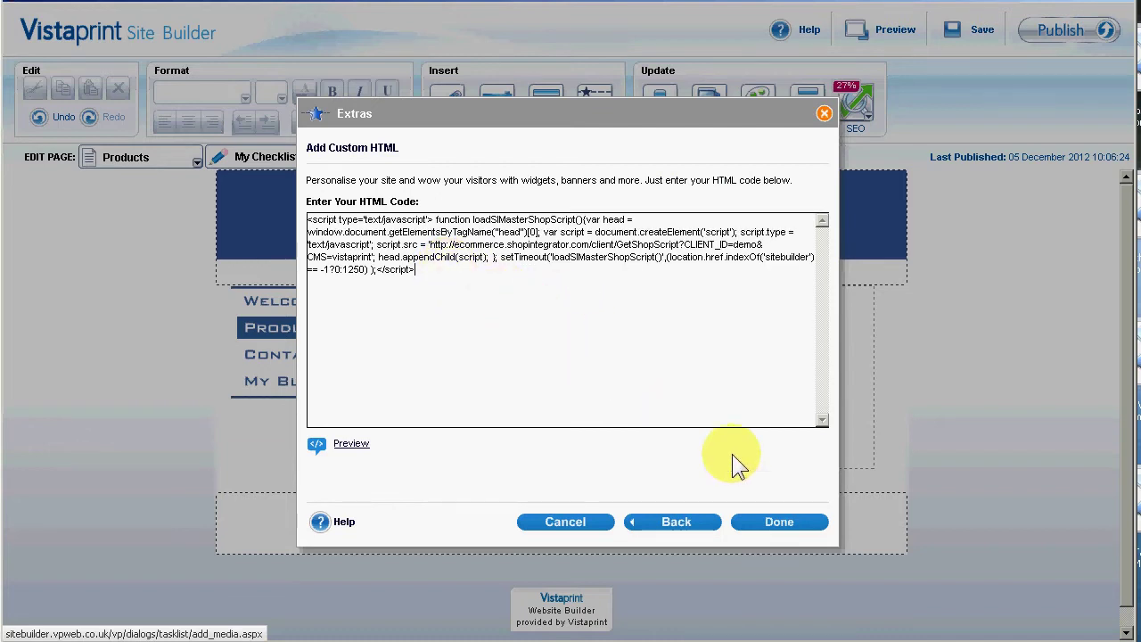
left_click(779, 522)
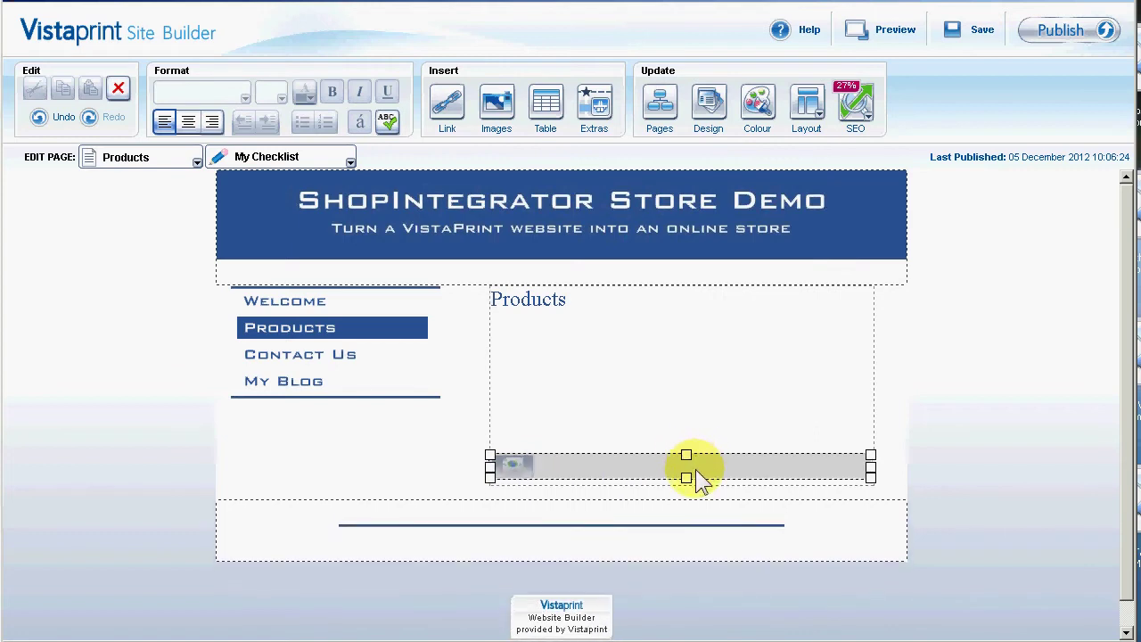
Insert a table with 2 columns and 1 row below the Products heading, without fill colour or borders.
left_click(543, 336)
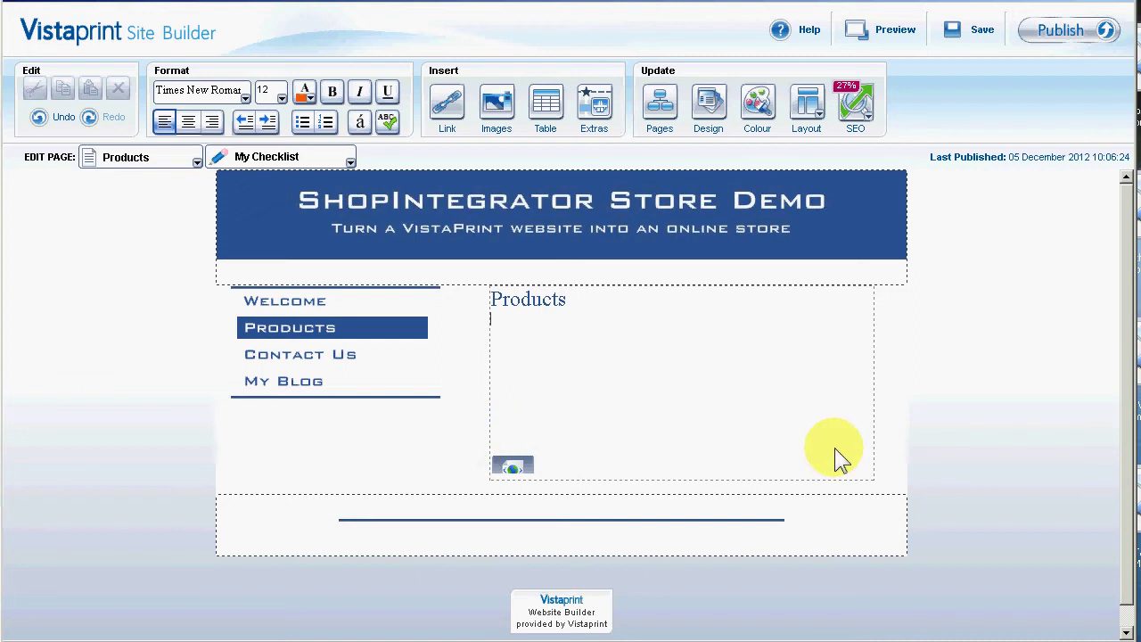
mouse_move(510, 377)
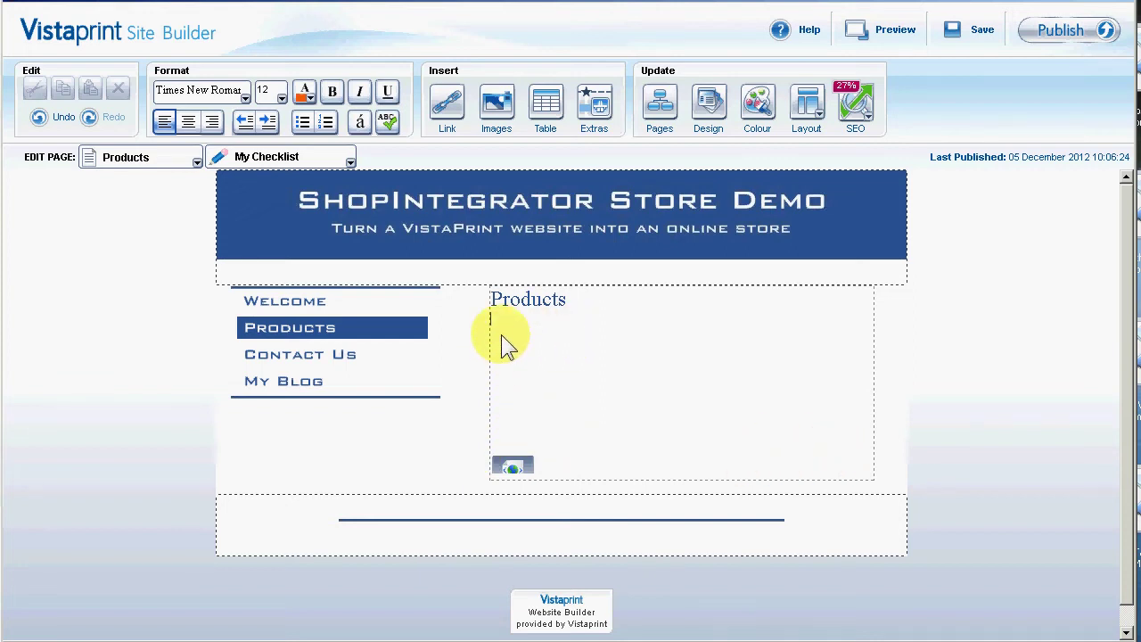
left_click(544, 116)
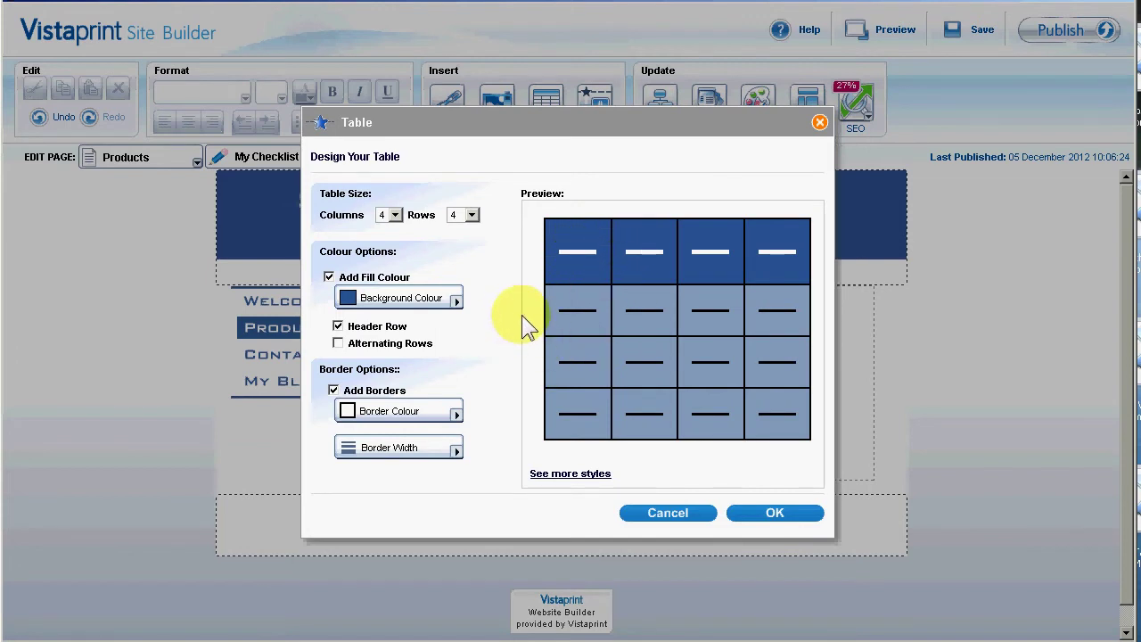
left_click(395, 215)
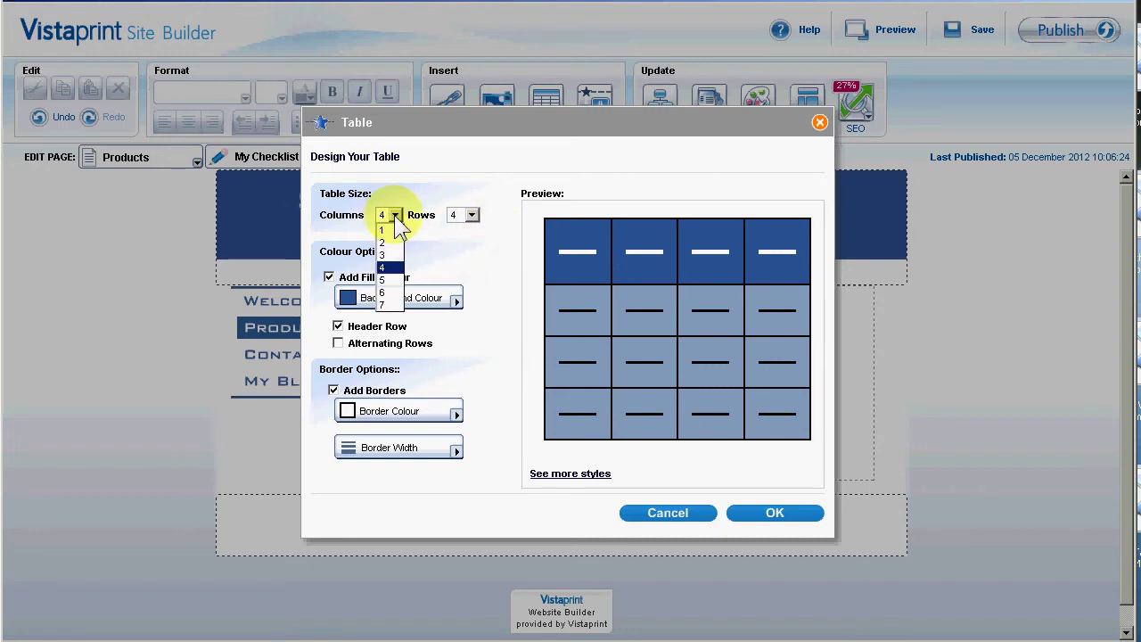
left_click(396, 243)
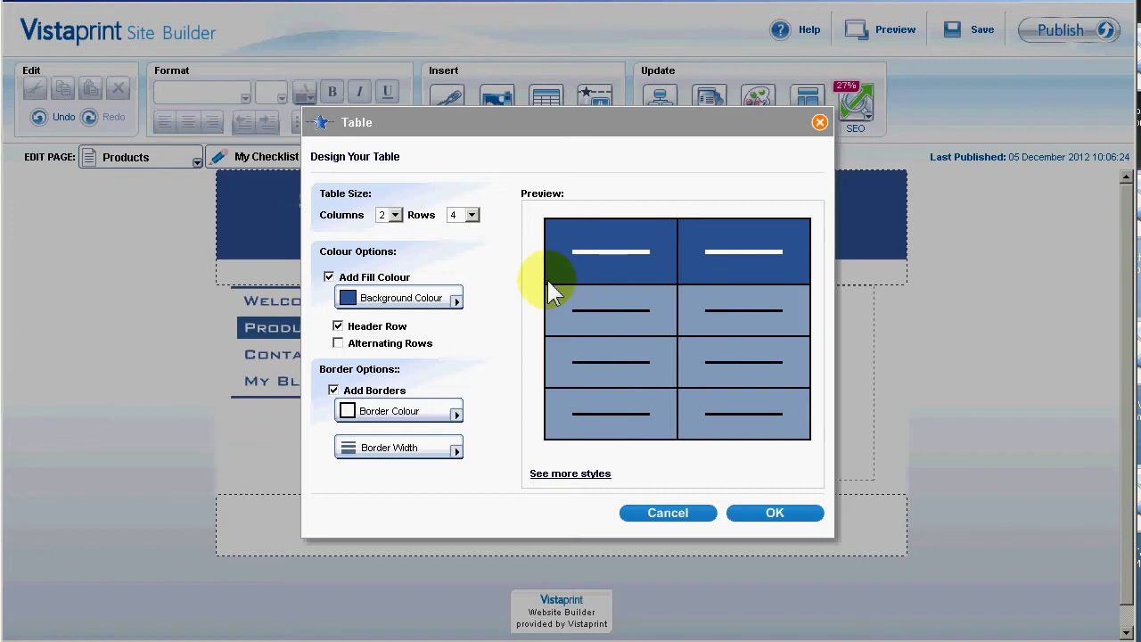
left_click(470, 215)
left_click(465, 234)
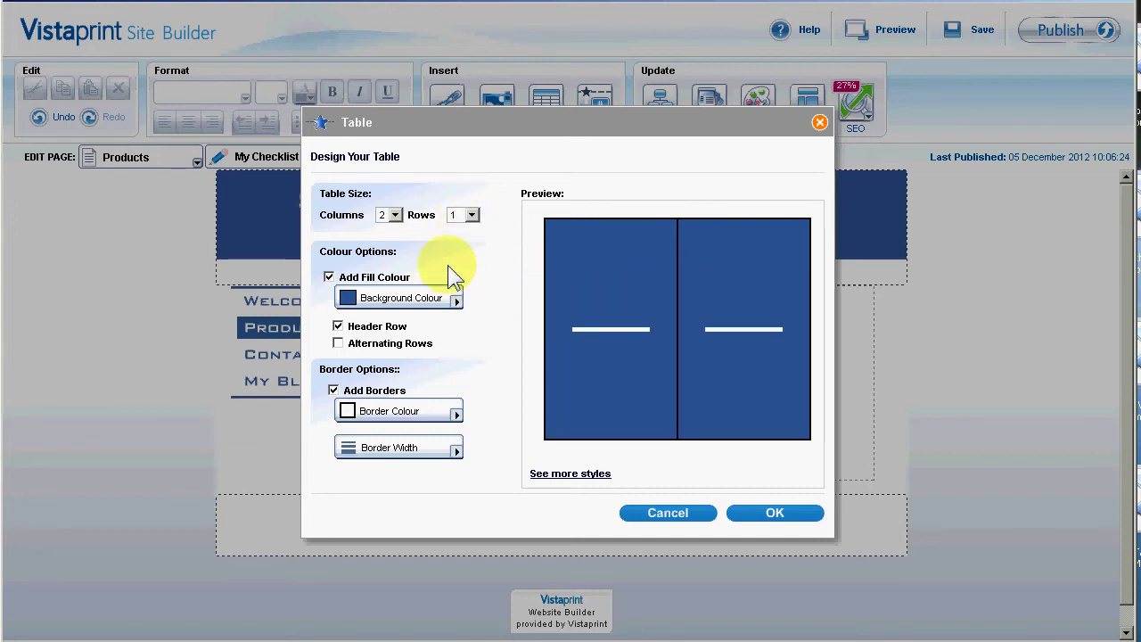
left_click(329, 277)
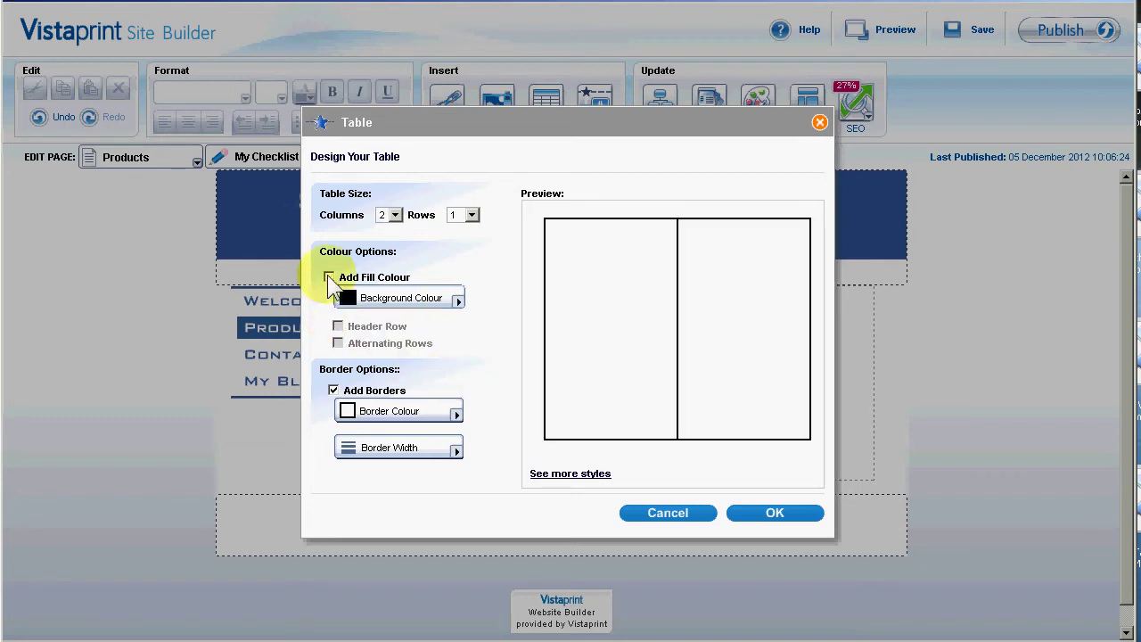
left_click(333, 391)
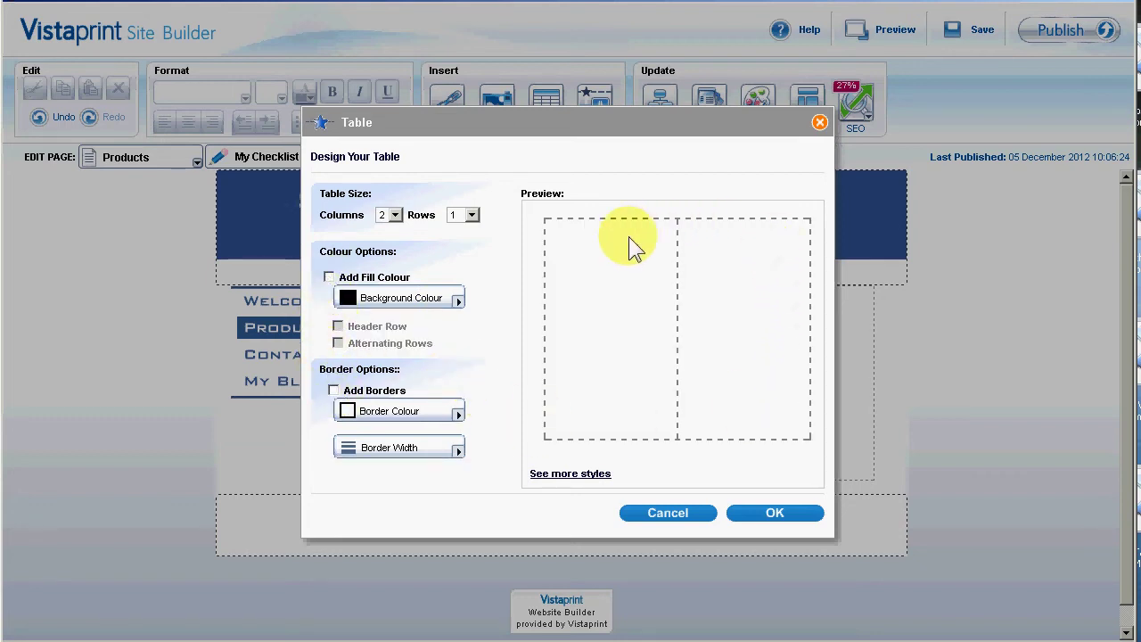
left_click(768, 514)
Insert the bracelet picture from My Vistaprint Images into the table's first cell and shrink it slightly.
left_click(586, 327)
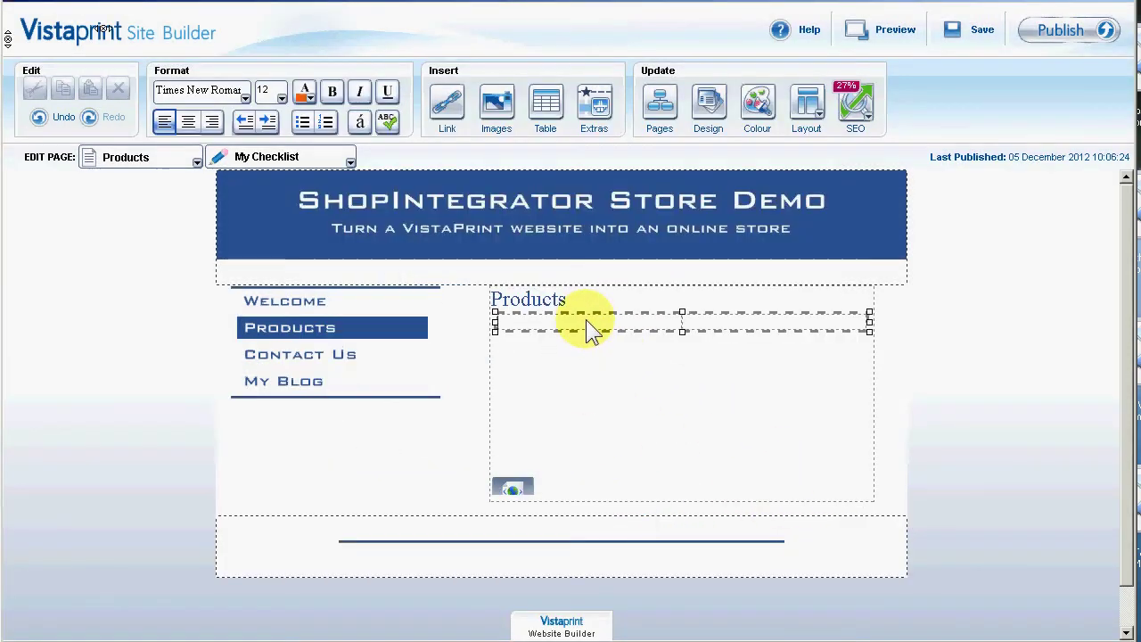
mouse_move(560, 324)
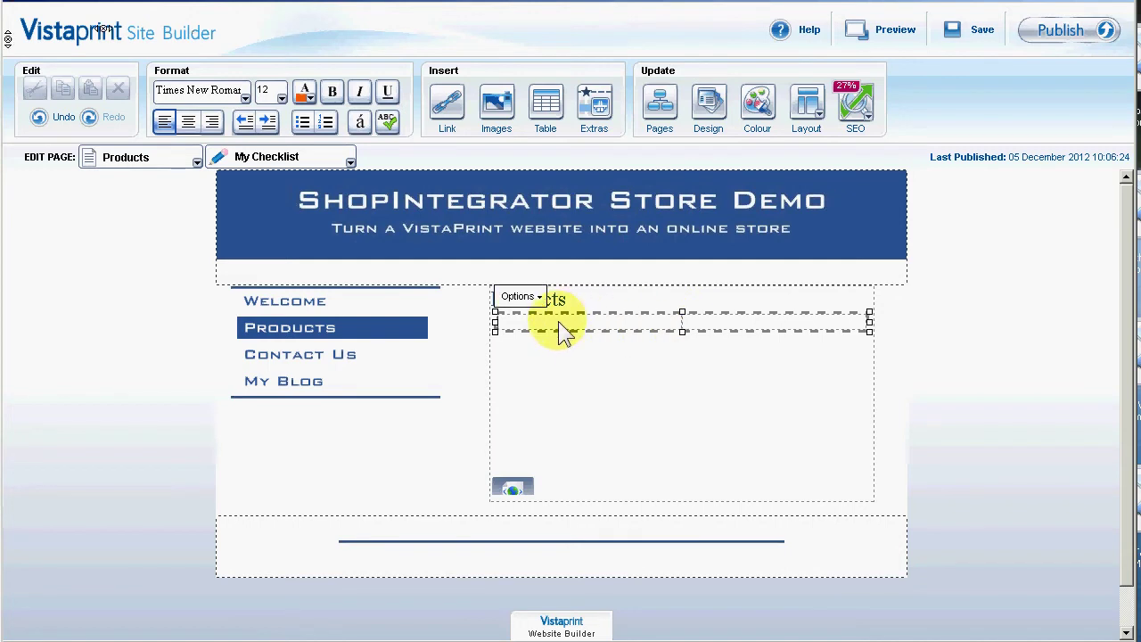
left_click(497, 106)
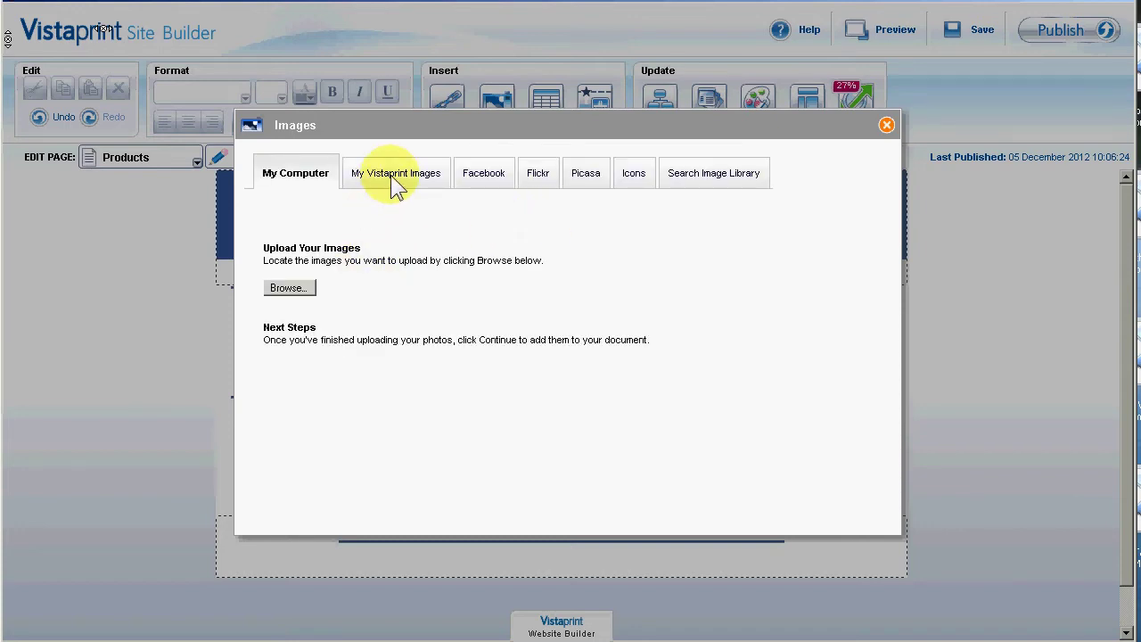
left_click(396, 178)
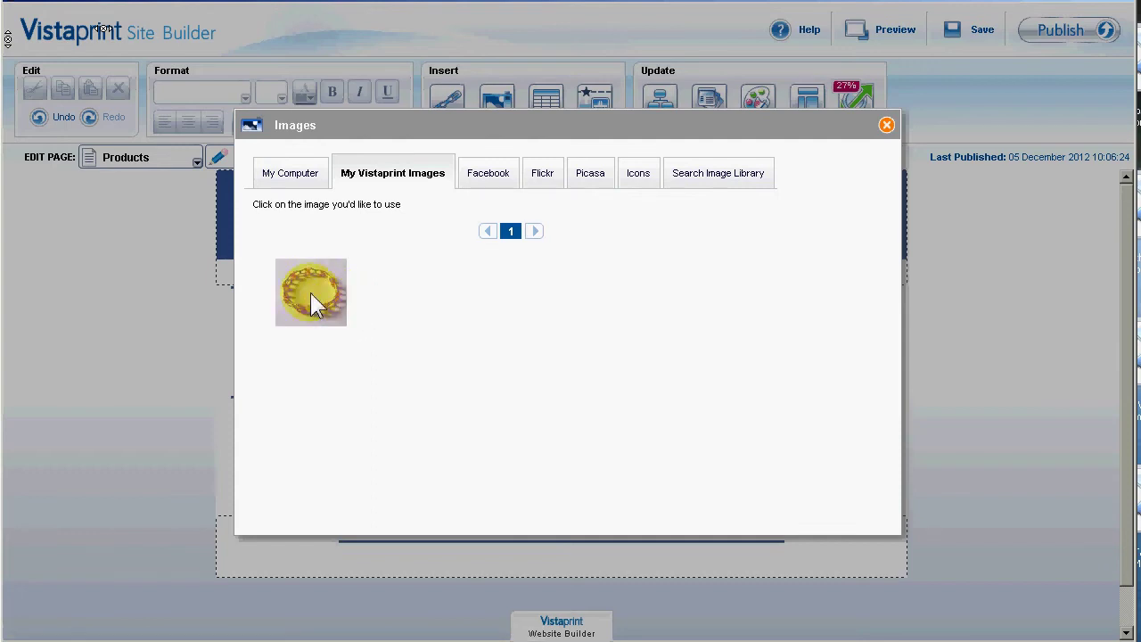
left_click(310, 293)
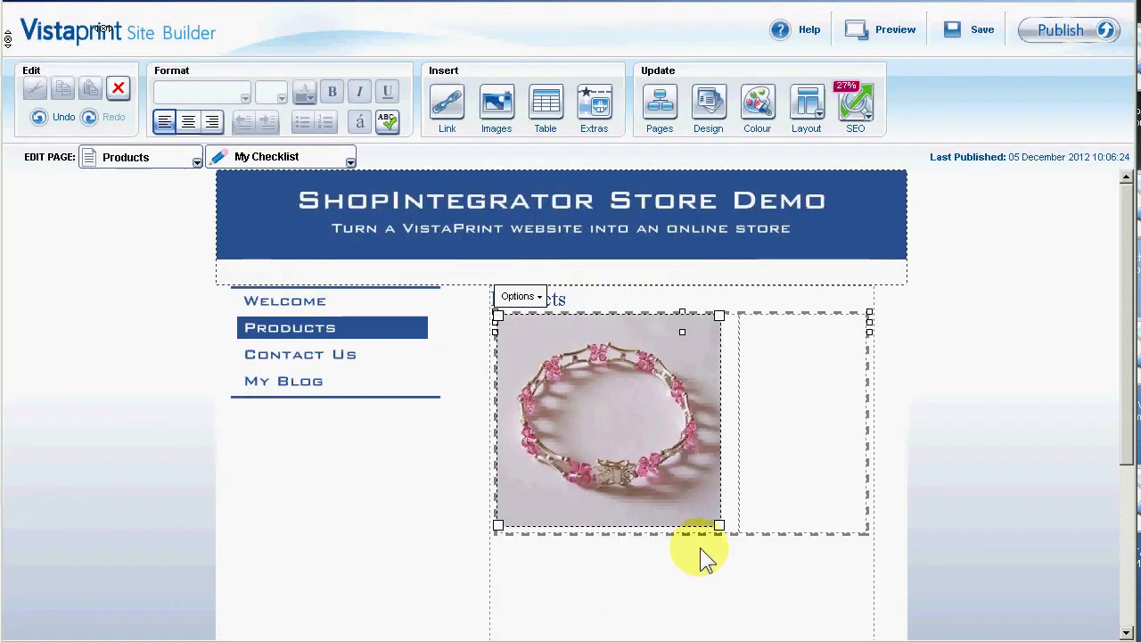
left_click_drag(719, 526, 674, 498)
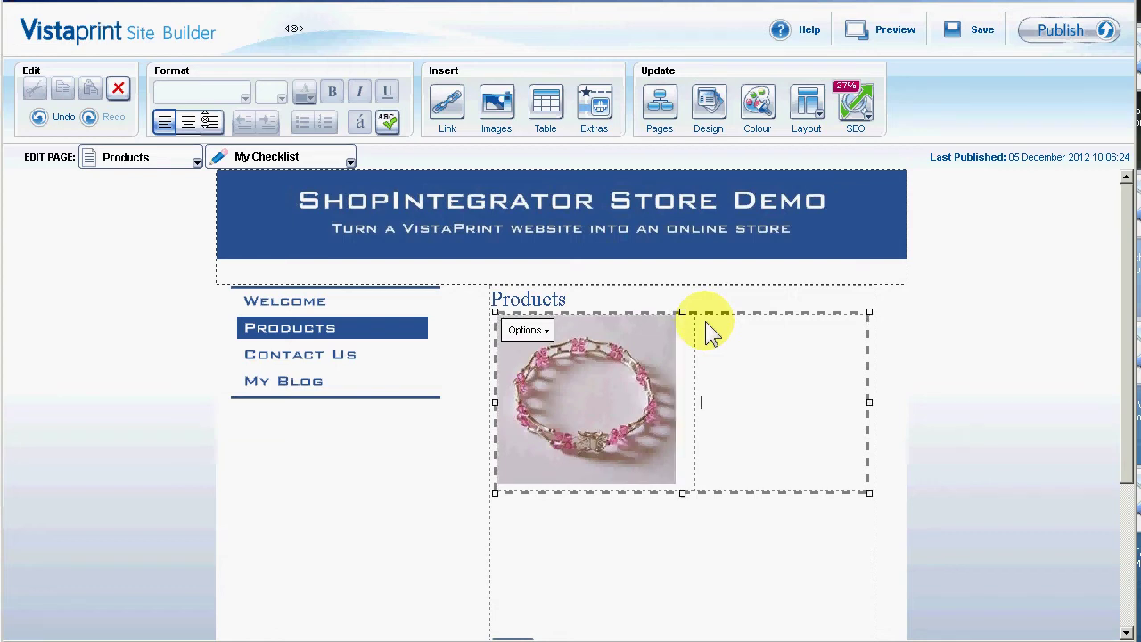
Add a custom HTML widget with the code <span class="shopItem sellItemBuyNow BRACELET"></span> to the empty cell beside the bracelet picture.
left_click(726, 349)
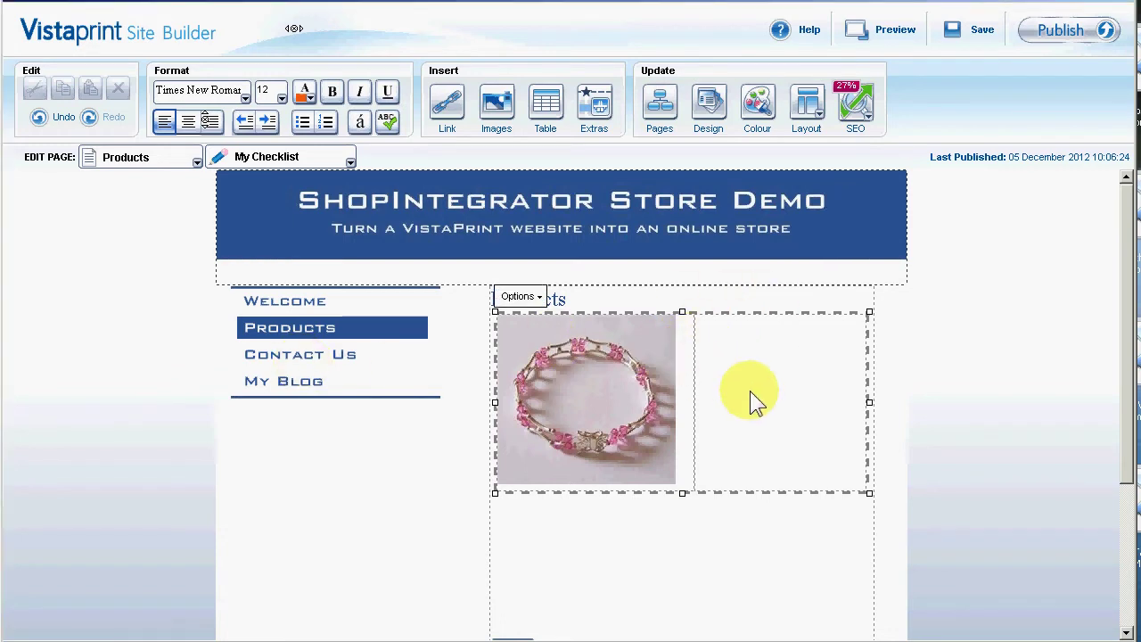
left_click(601, 112)
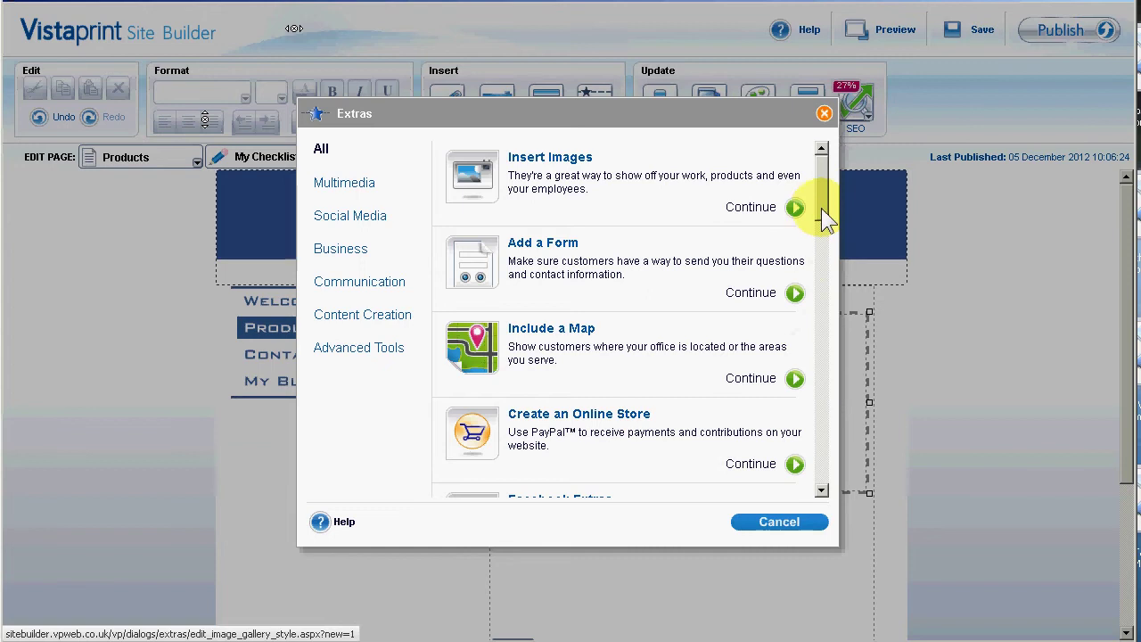
left_click_drag(821, 208, 820, 334)
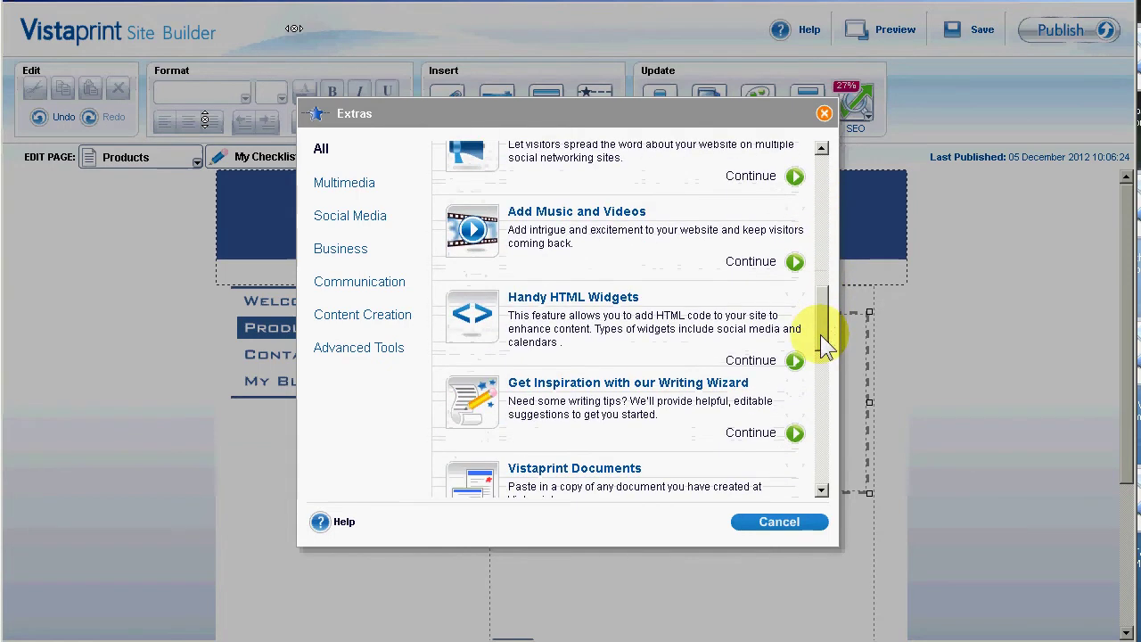
left_click(562, 327)
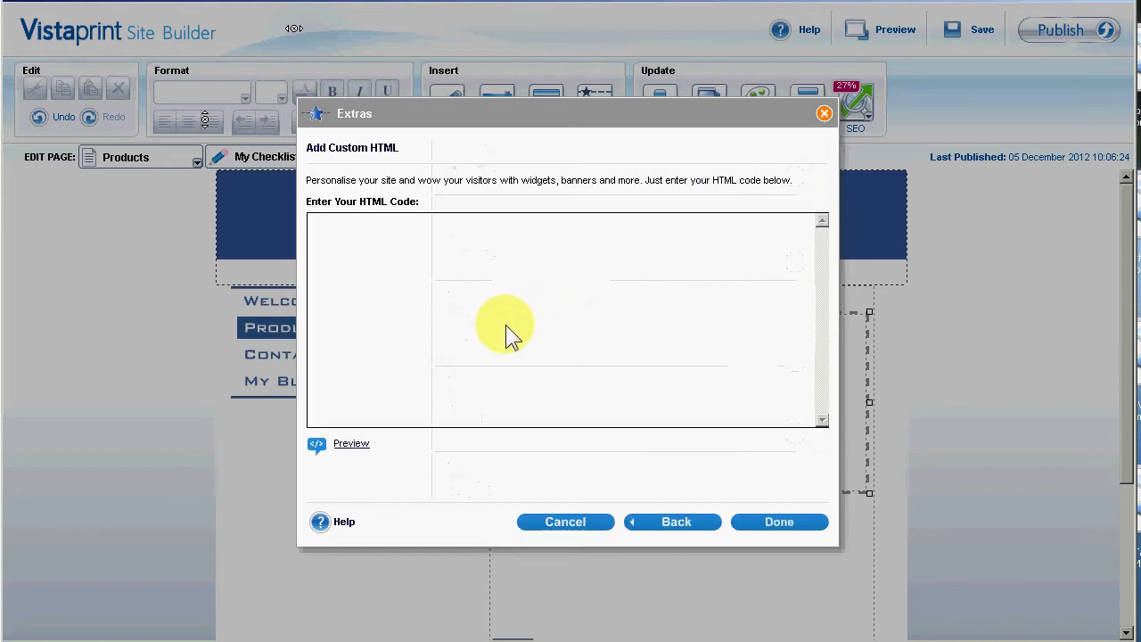
left_click(411, 248)
type("<span class=\"shopItem sellItemBuyNow BRACELET\"></span>")
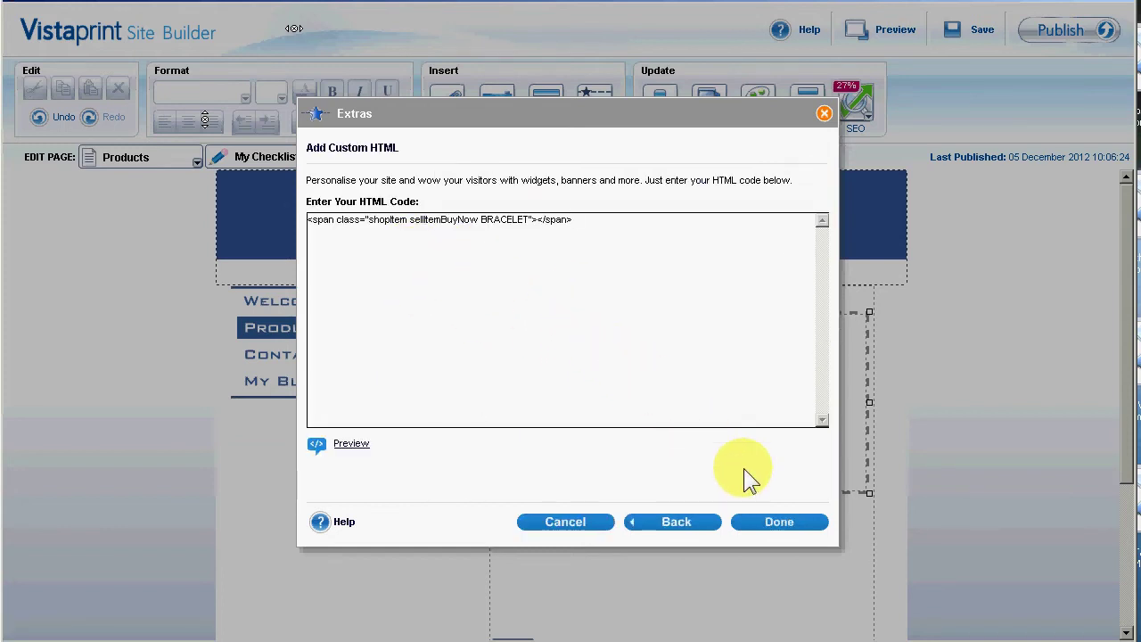
left_click(777, 523)
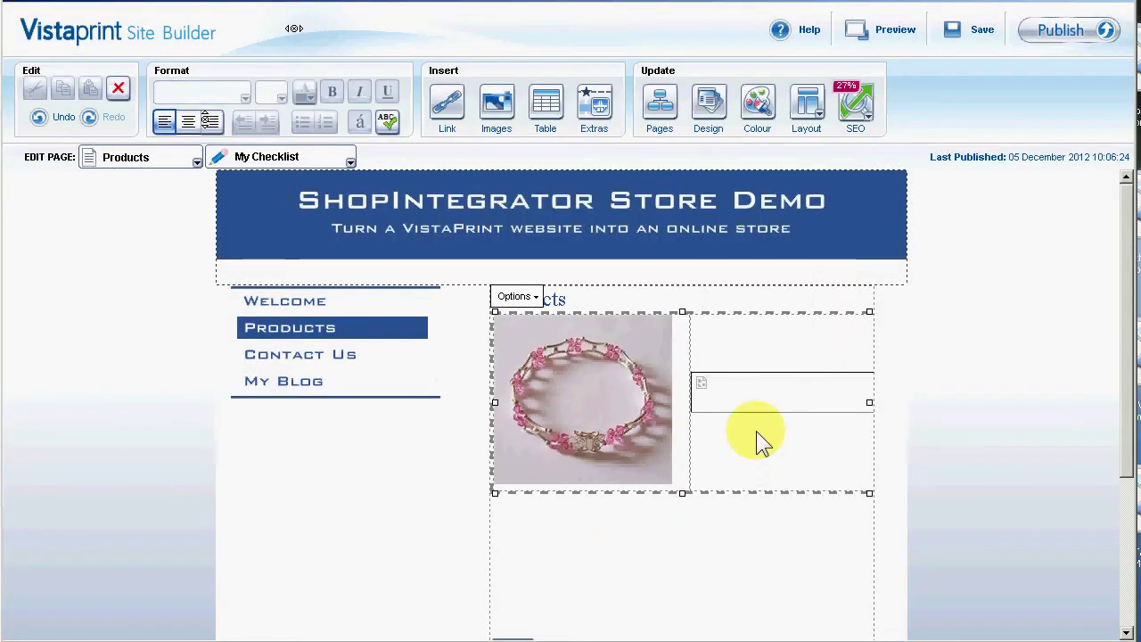
Save the website and check how the bracelet's shop widget displays in a preview of the Products page.
left_click(717, 399)
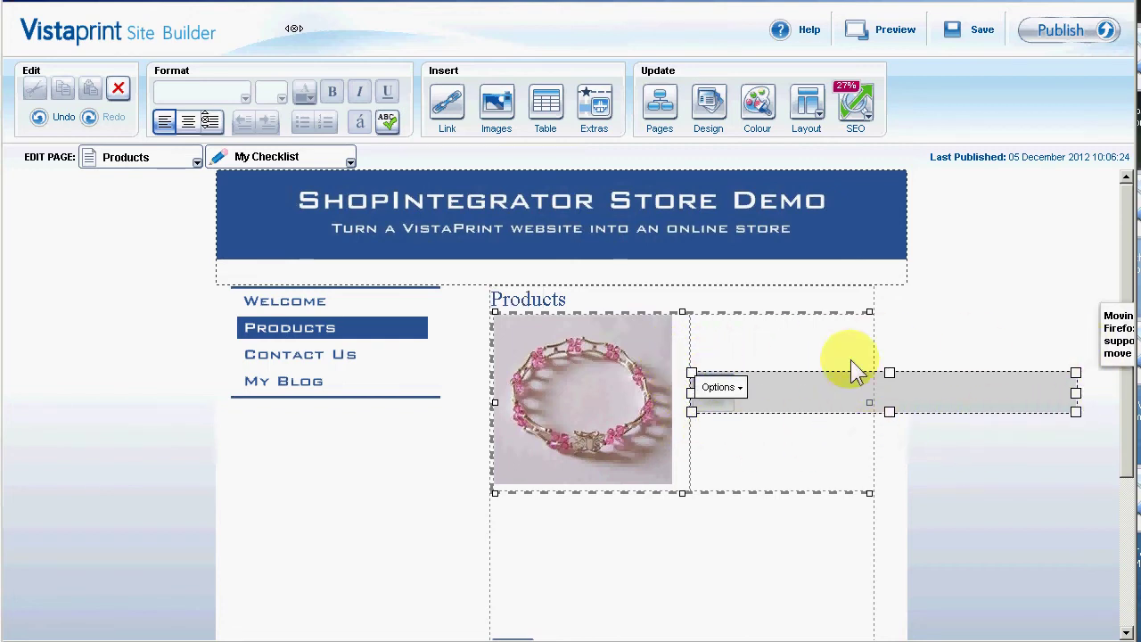
left_click(980, 37)
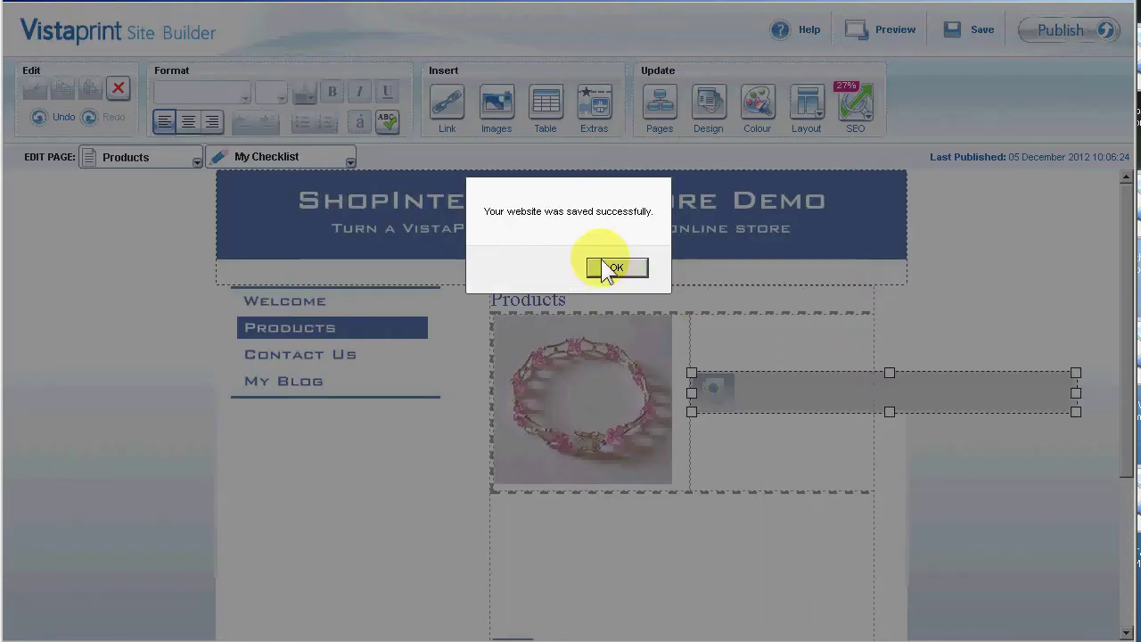
left_click(602, 264)
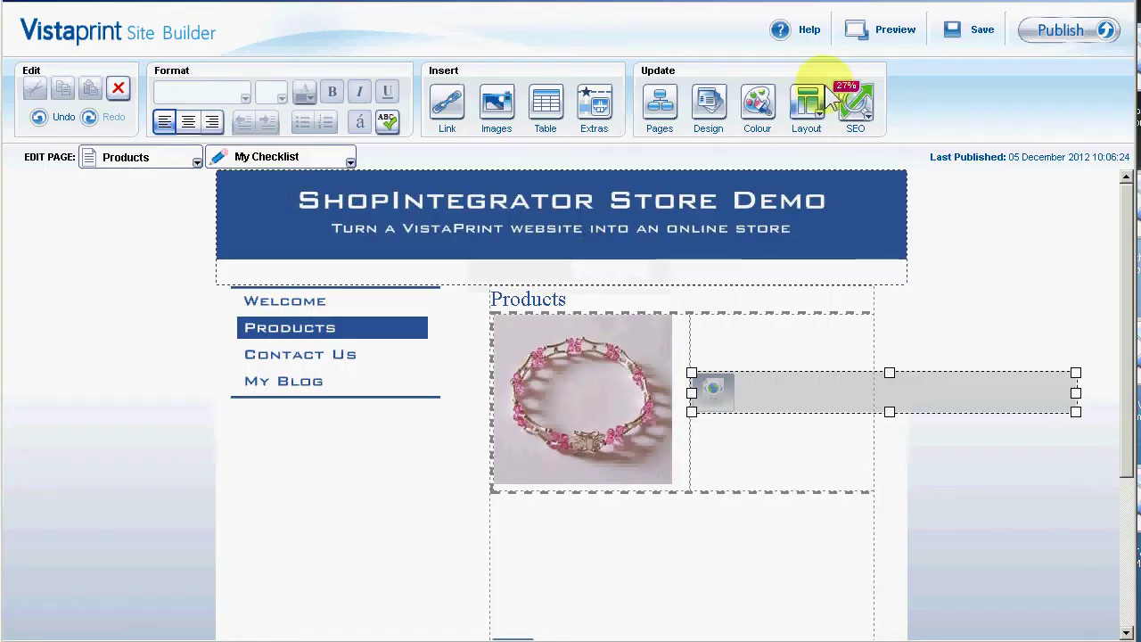
left_click(884, 29)
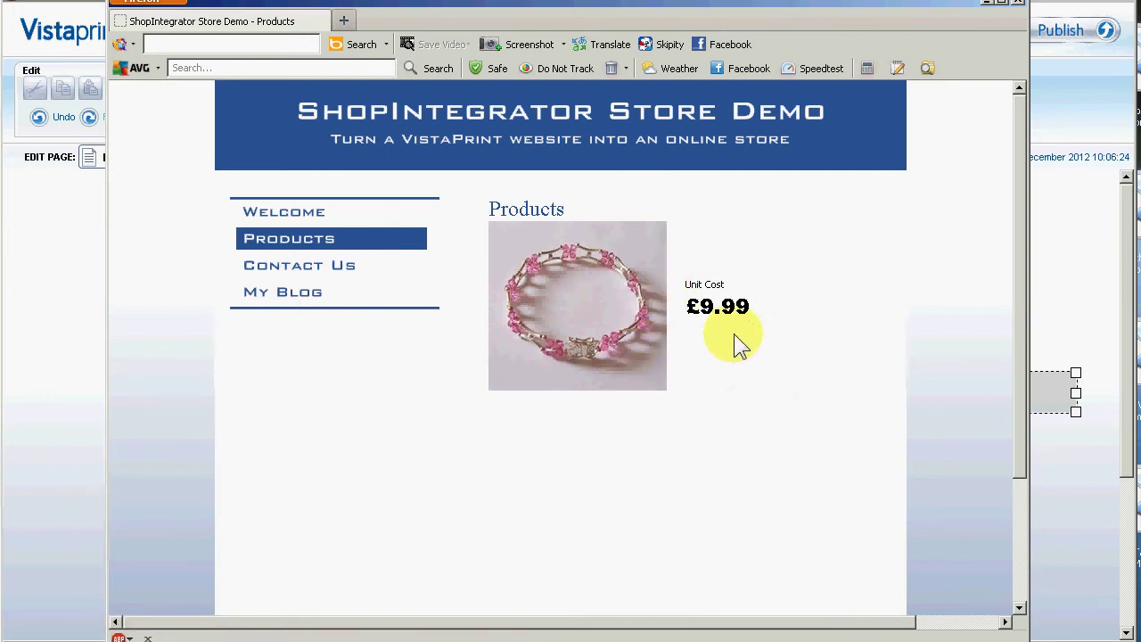
left_click(1018, 2)
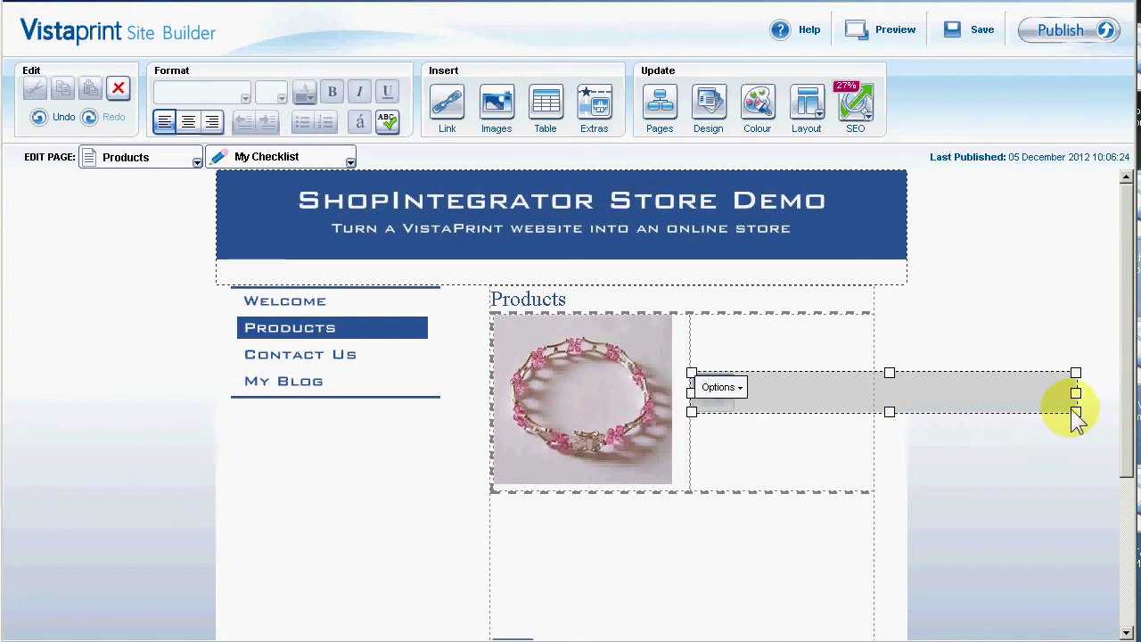
Resize the bracelet's HTML widget to be narrower and much taller, fitting it within the table's second column.
left_click_drag(1070, 408, 865, 553)
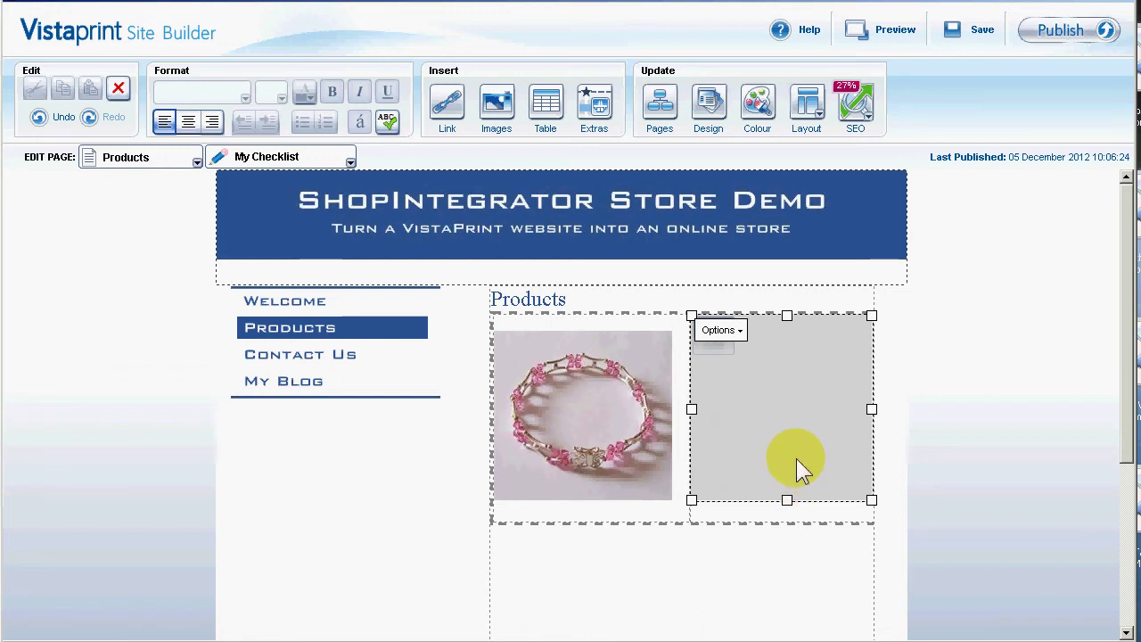
left_click(785, 562)
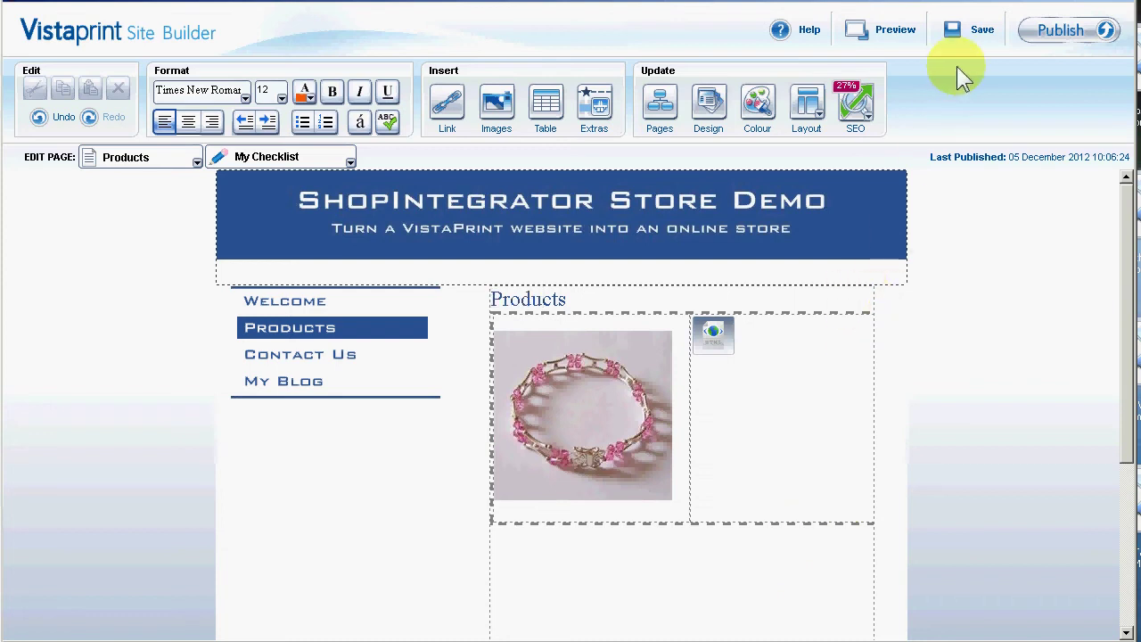
Save the website with the resized widget and preview the Products page again.
left_click(979, 30)
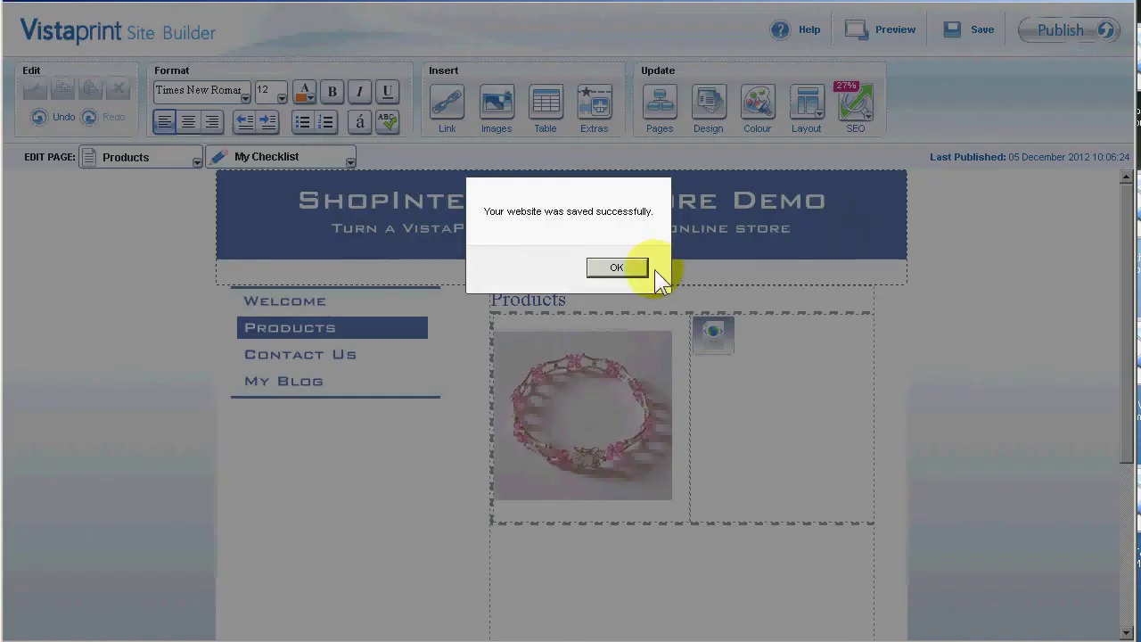
left_click(628, 268)
left_click(875, 31)
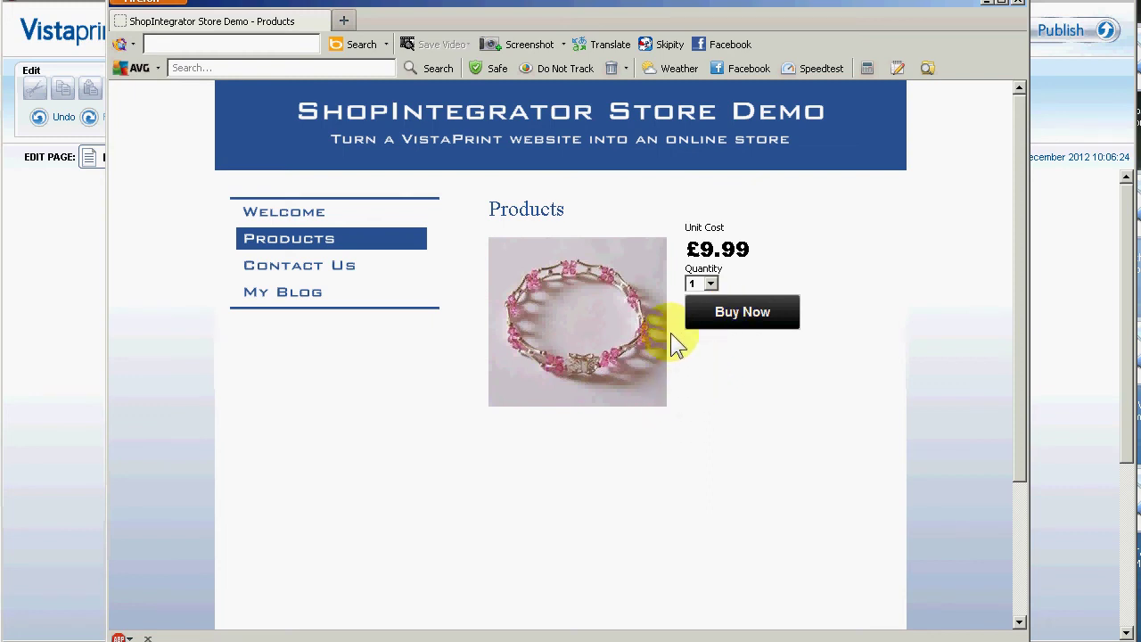
Add a custom HTML widget below the Products heading containing <span class="shopItem showViewBasketControl"></span><span class="shopItem showCheckoutControl"></span>.
left_click(1018, 3)
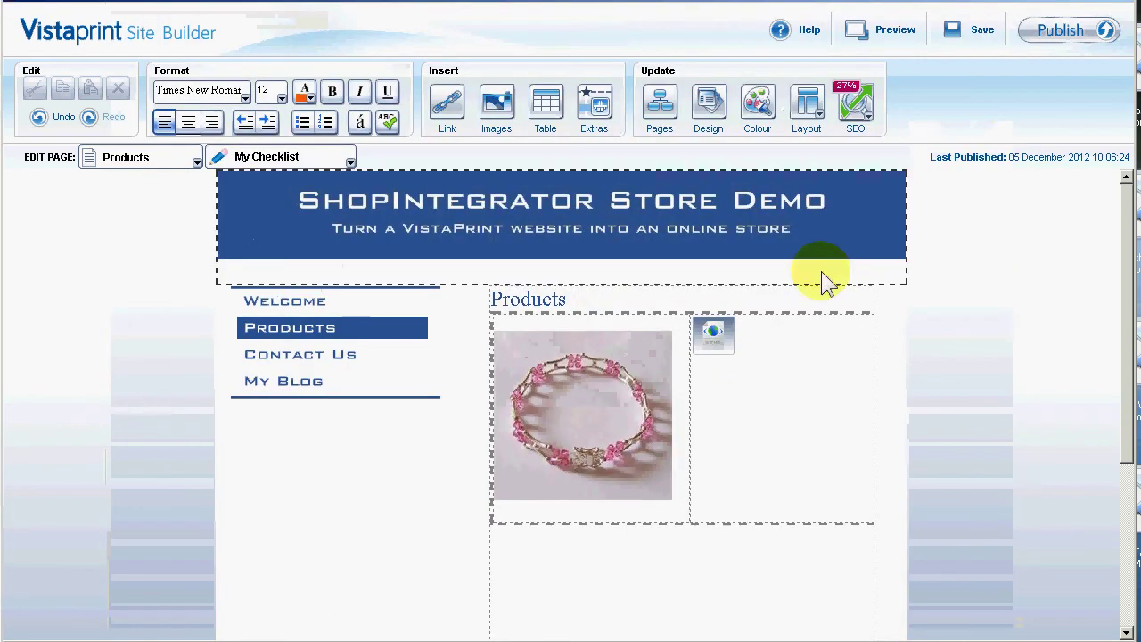
mouse_move(642, 351)
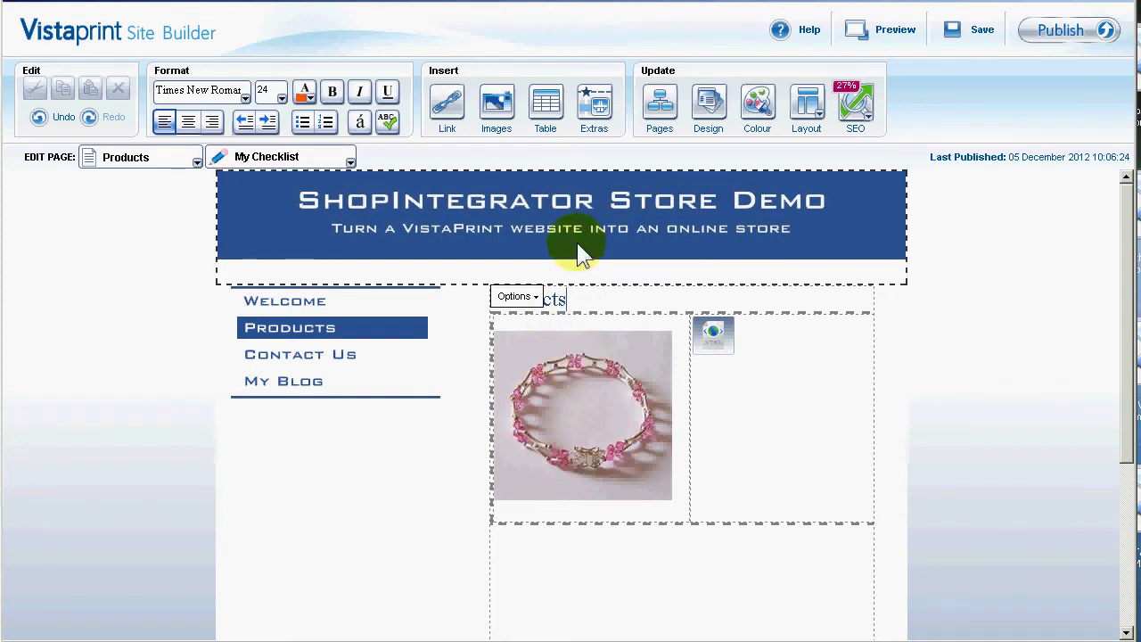
left_click(599, 120)
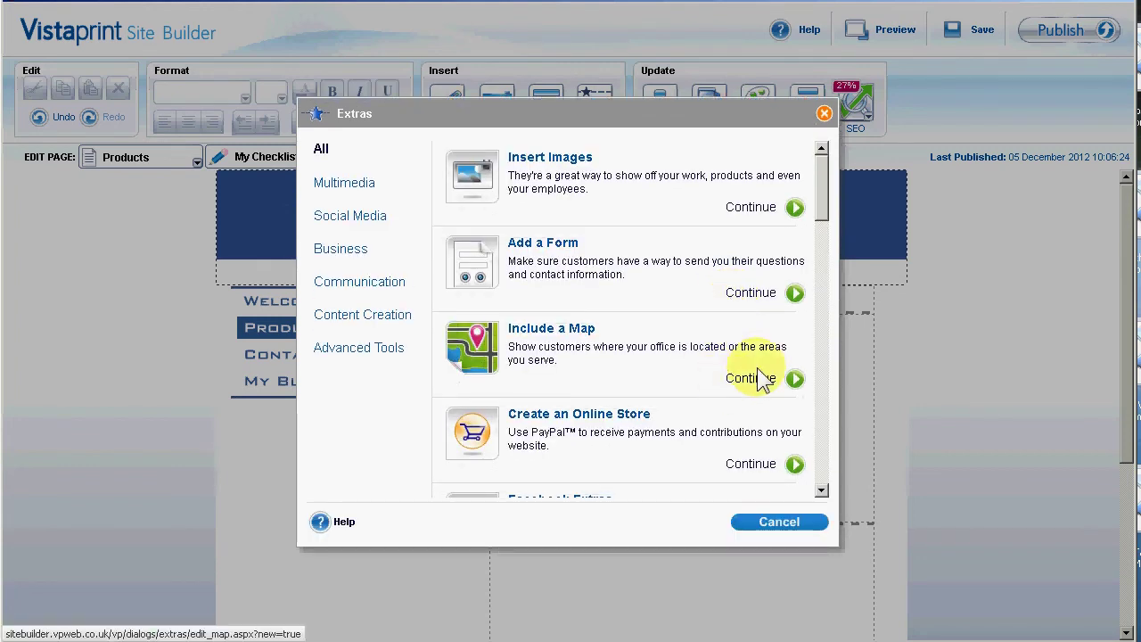
left_click_drag(823, 202, 820, 342)
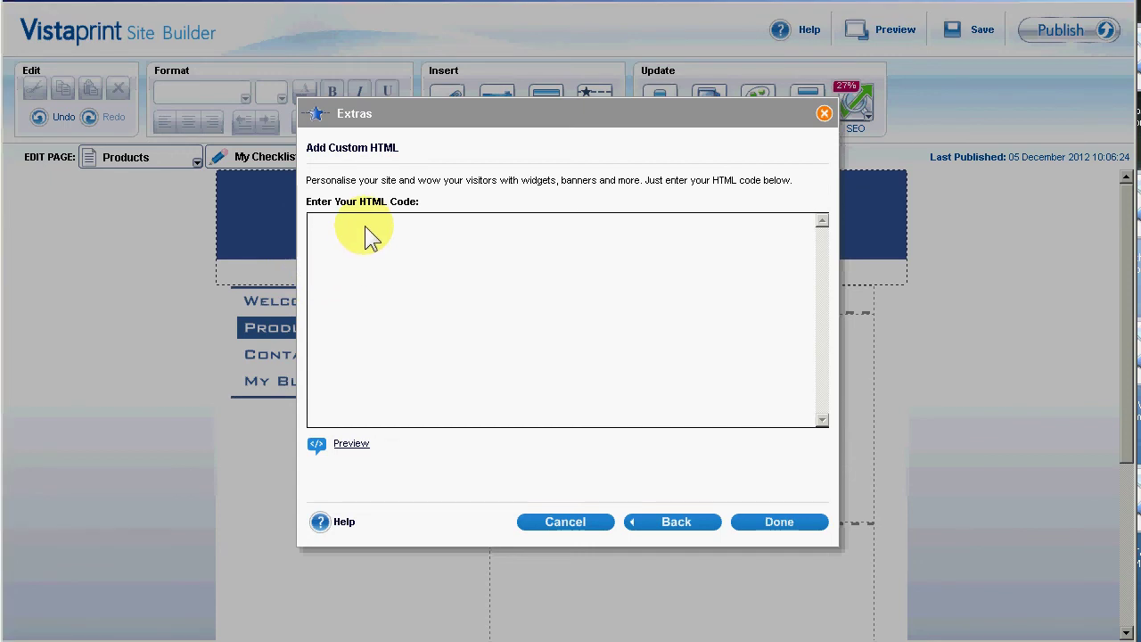
type("<span class=\"shopItem showViewBasketControl\"></span>")
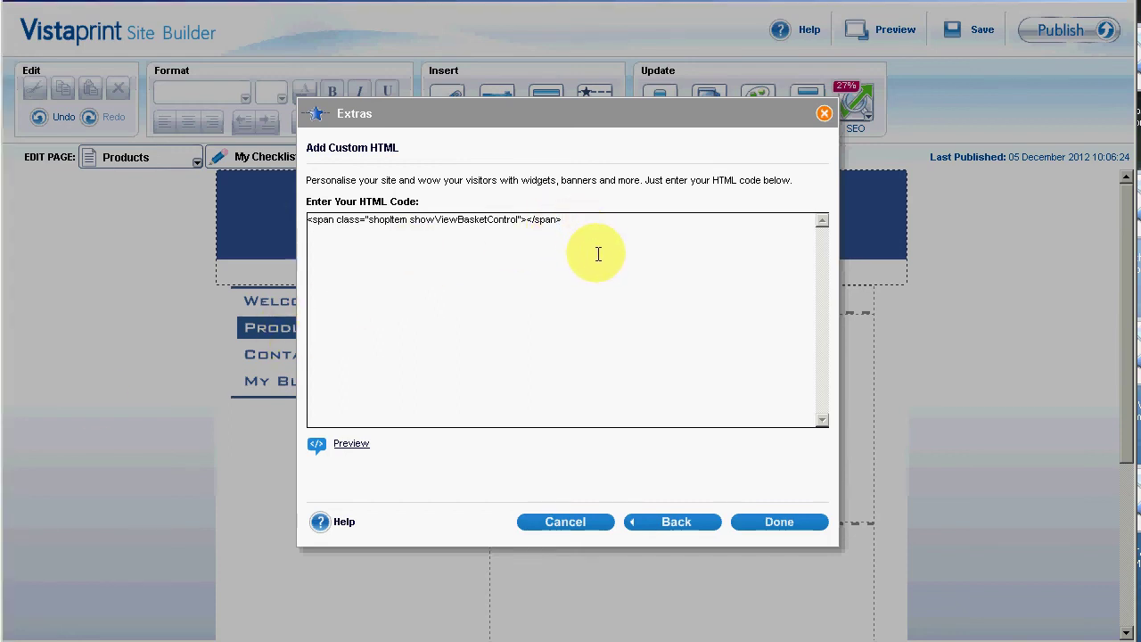
type("<span class=\"shopItem showCheckoutControl\"></span>")
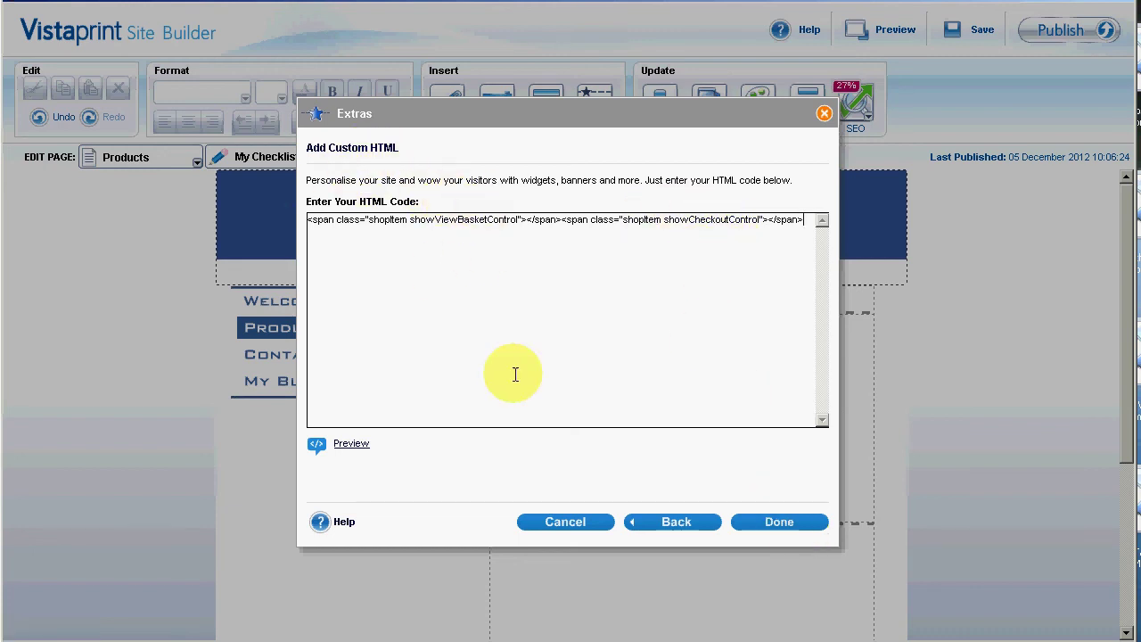
left_click(781, 524)
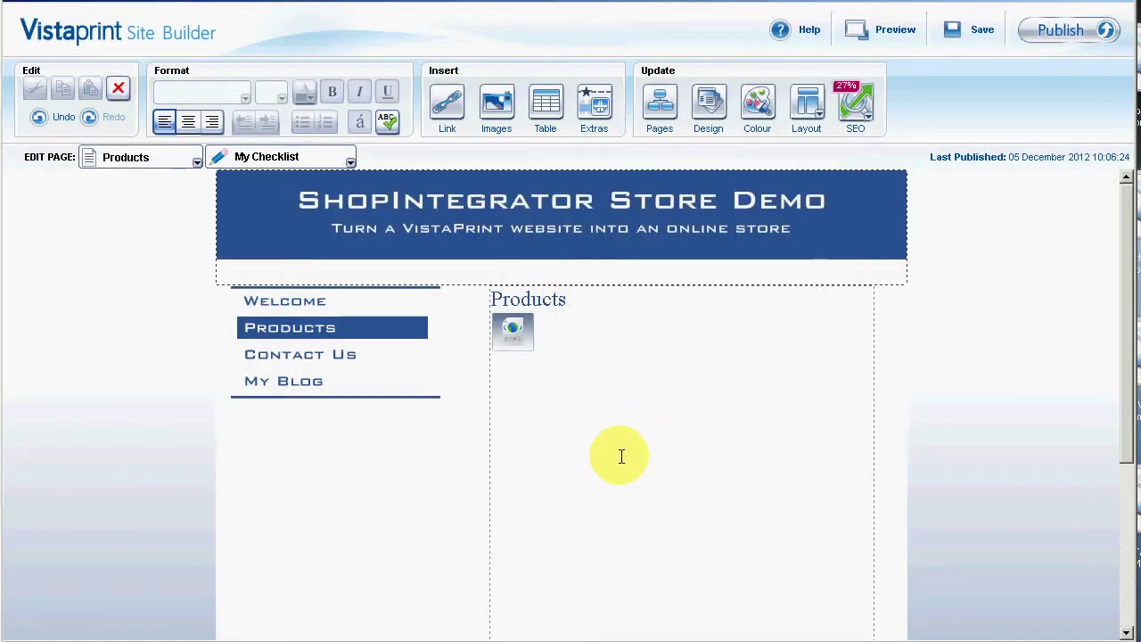
Move the new cart and checkout HTML widget above the Products heading.
left_click(521, 344)
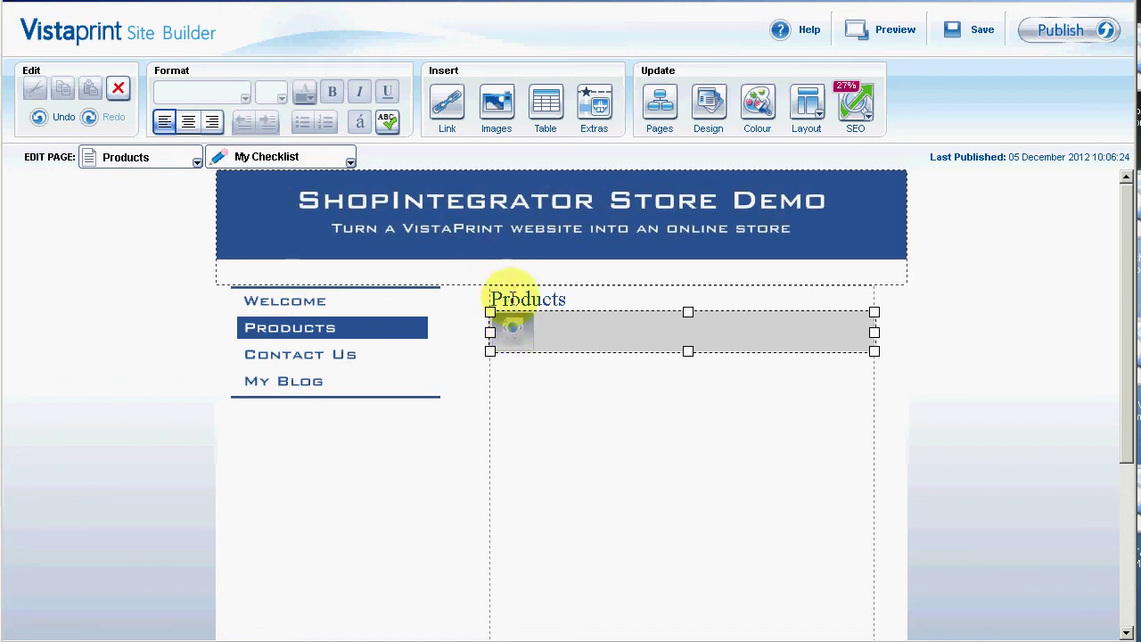
mouse_move(516, 319)
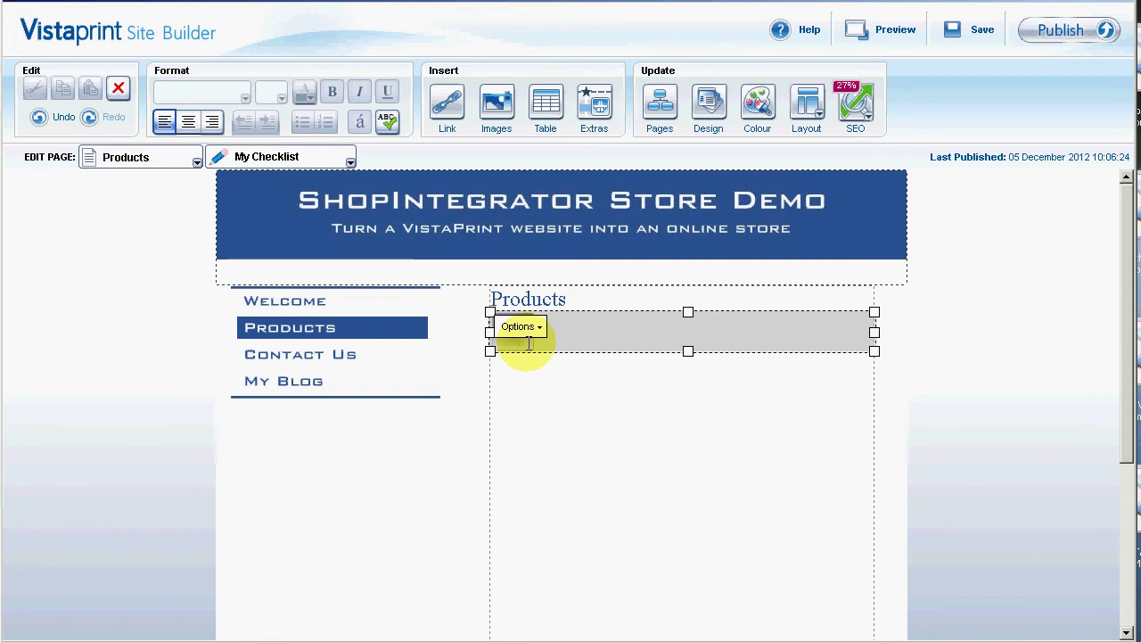
left_click_drag(528, 343, 513, 289)
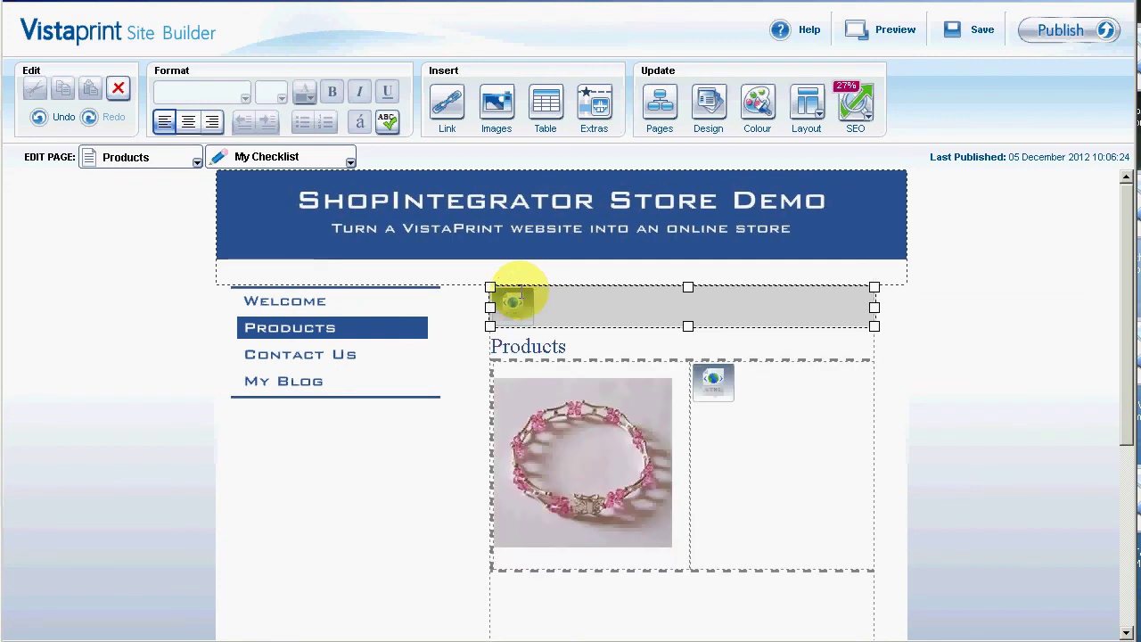
Add the description "This is a lovely bracelet." directly below the bracelet's product table.
left_click(571, 345)
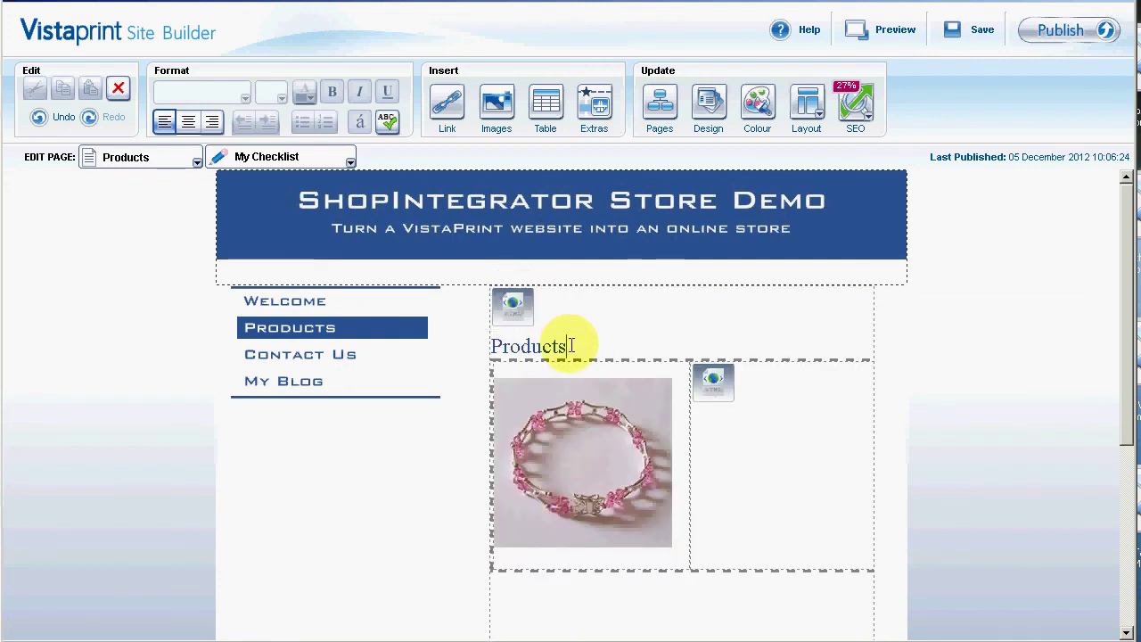
scroll(631, 311, "down", 1)
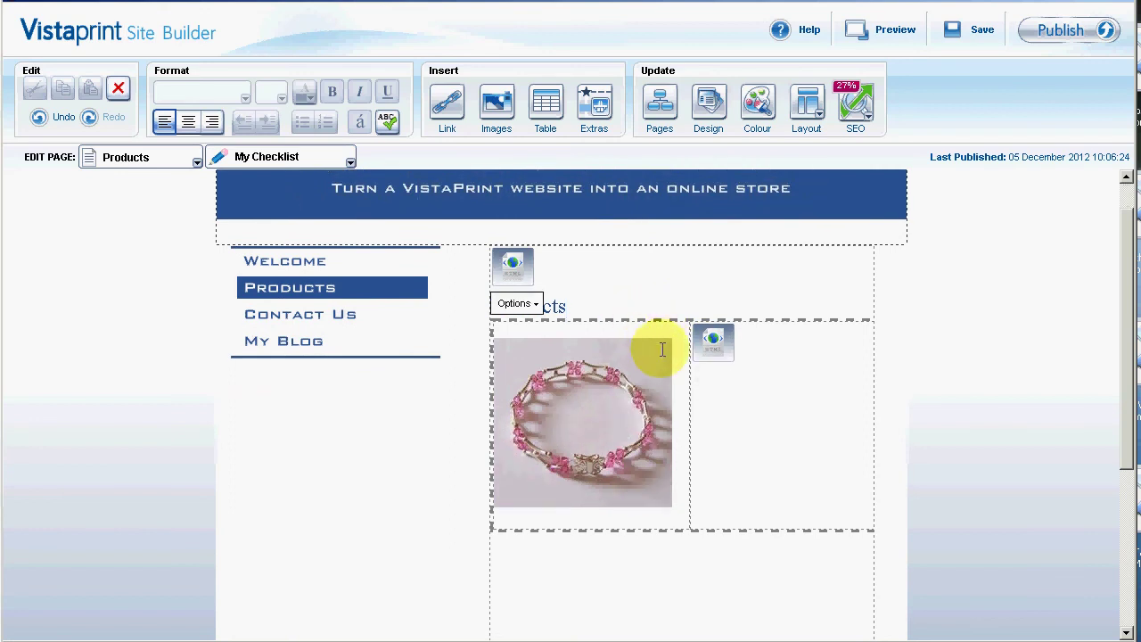
left_click(559, 564)
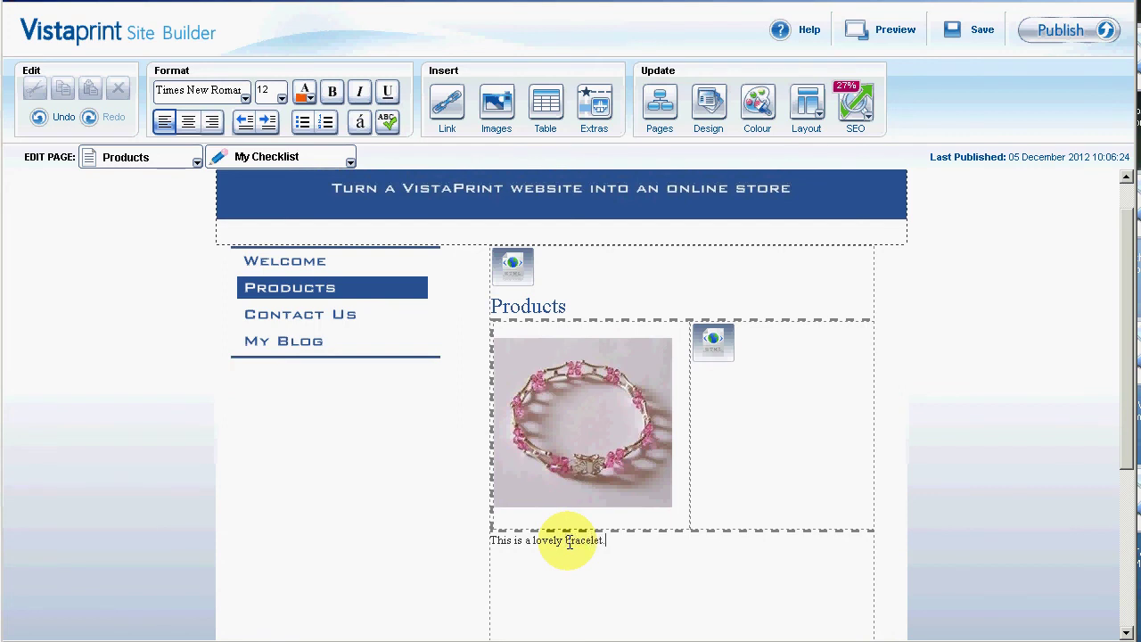
scroll(776, 479, "down", 2)
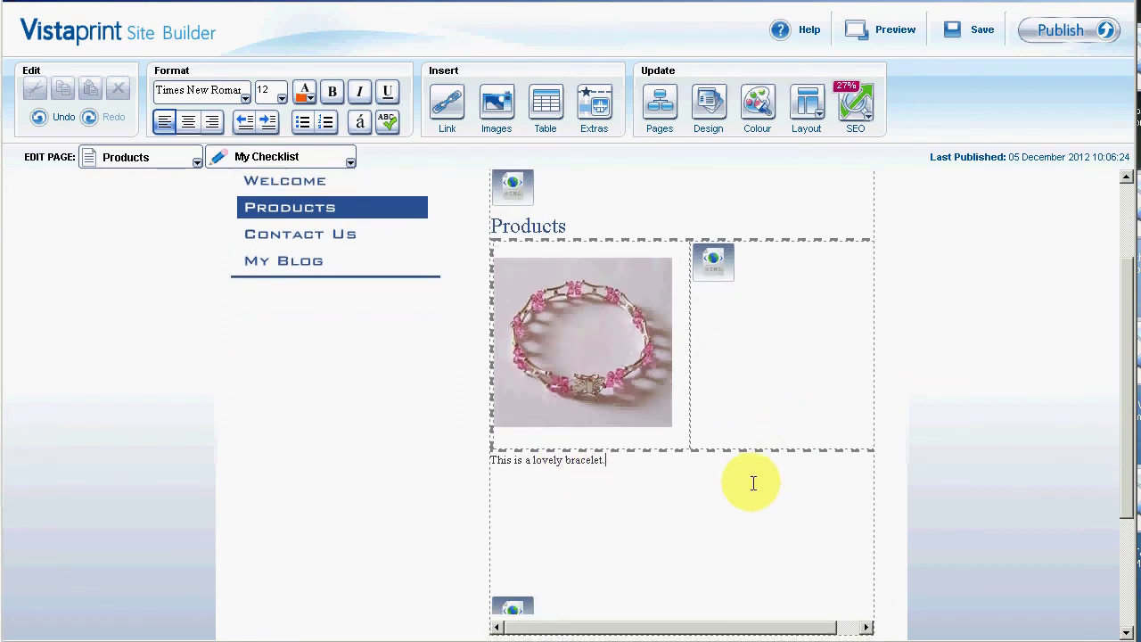
scroll(729, 328, "up", 2)
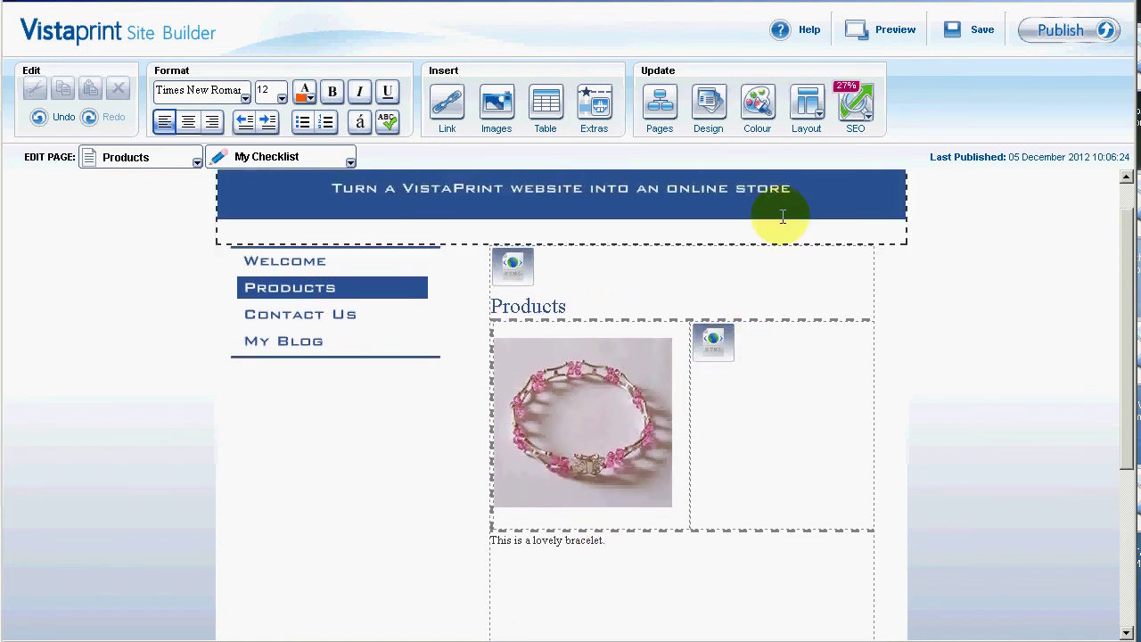
Save the website and preview the whole Products page with its cart controls and product description.
left_click(982, 29)
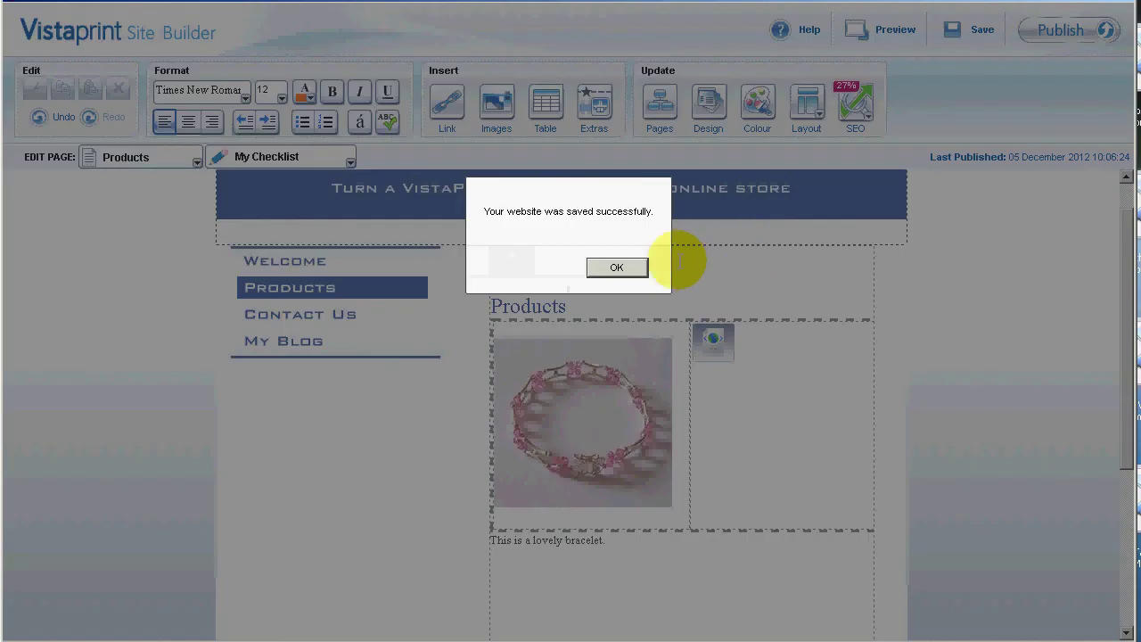
left_click(617, 268)
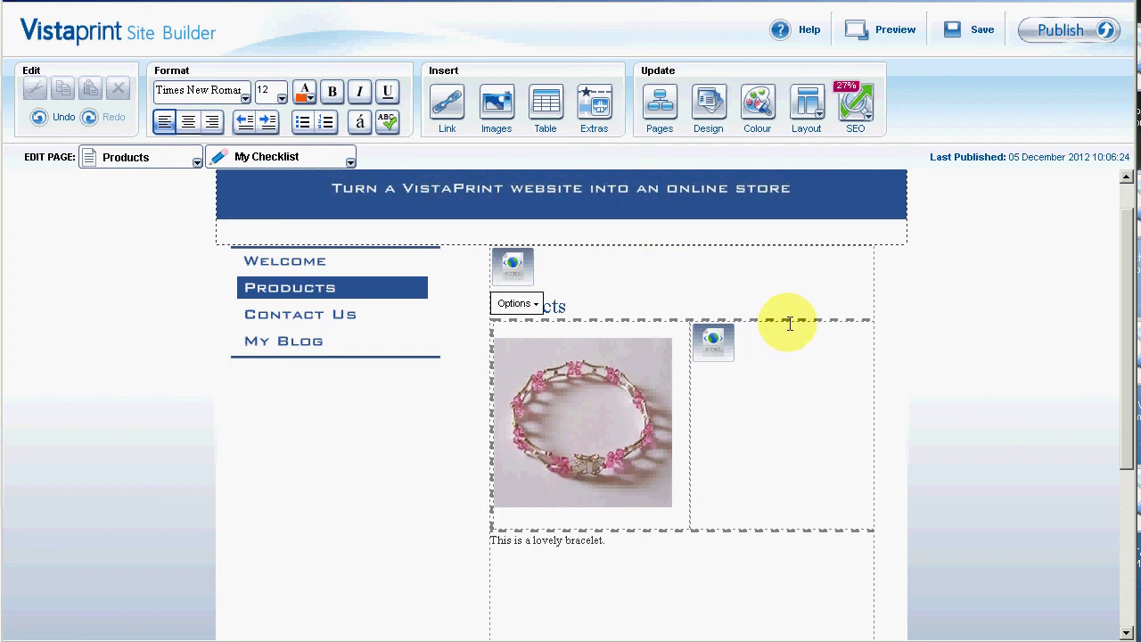
left_click(896, 30)
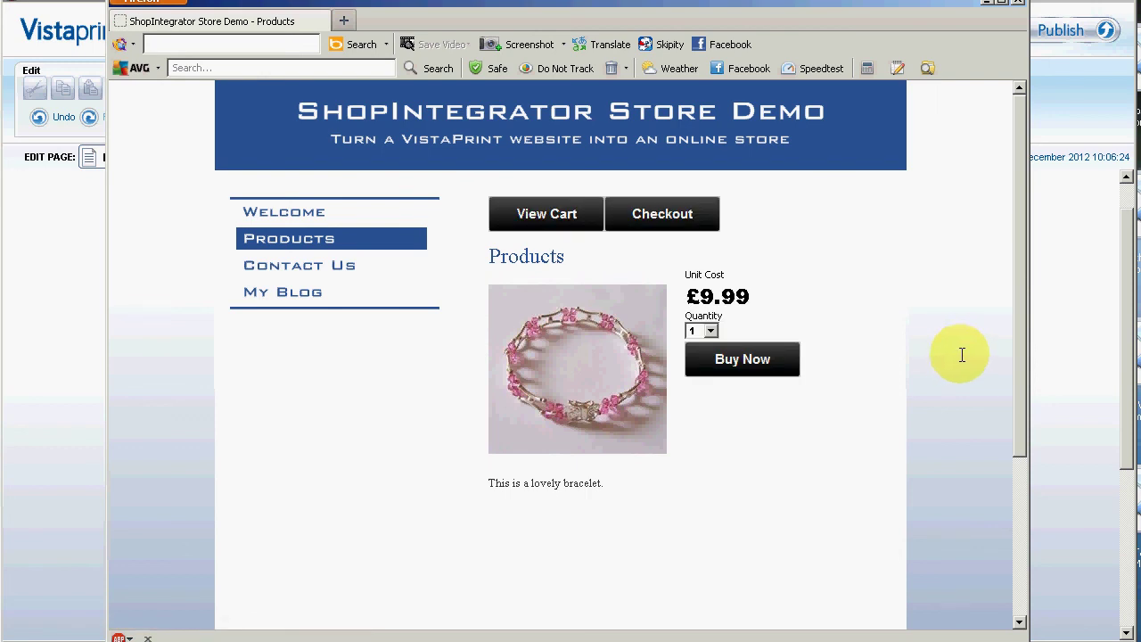
scroll(941, 325, "down", 1)
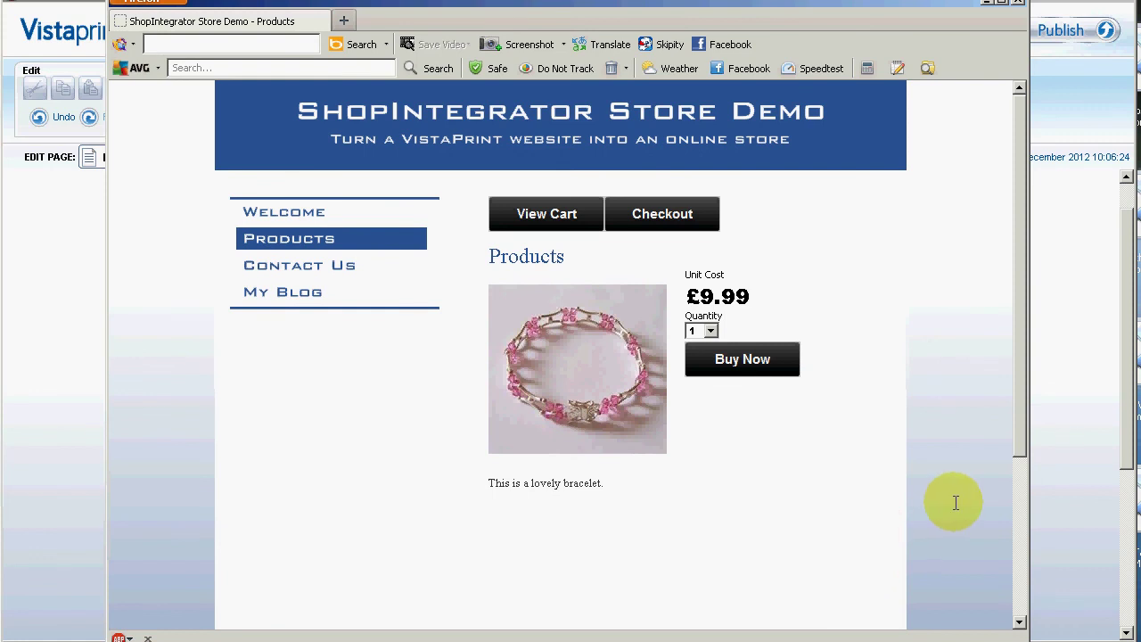
scroll(897, 541, "down", 2)
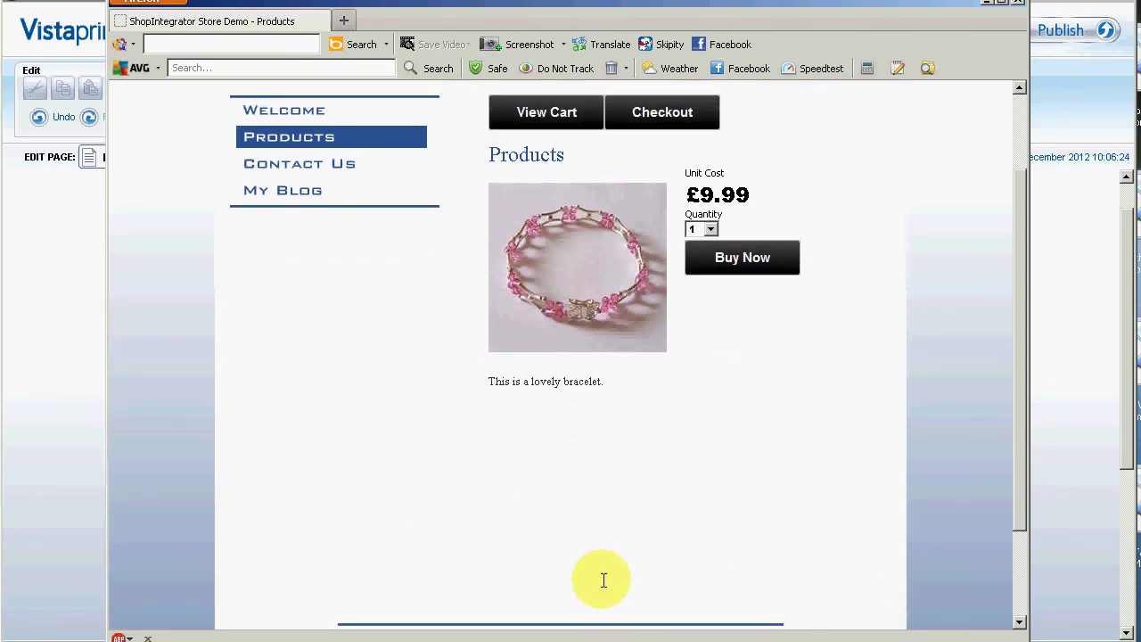
scroll(479, 618, "up", 2)
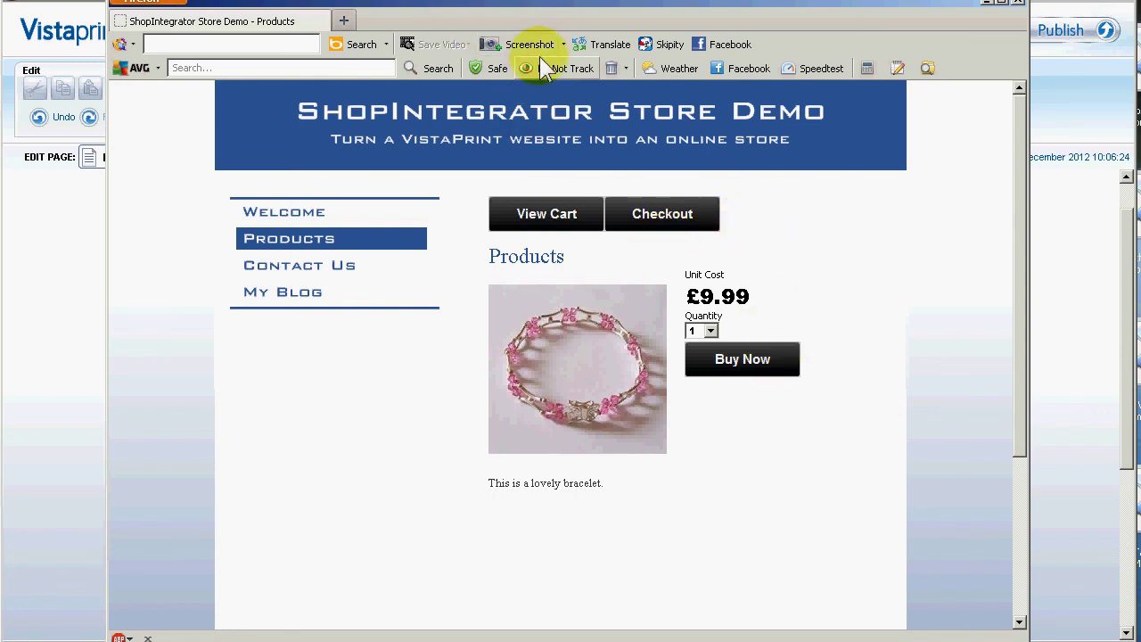
Buy one bracelet on the previewed Products page to test the Buy Now widget, and close the delivery form without filling it in.
mouse_move(670, 46)
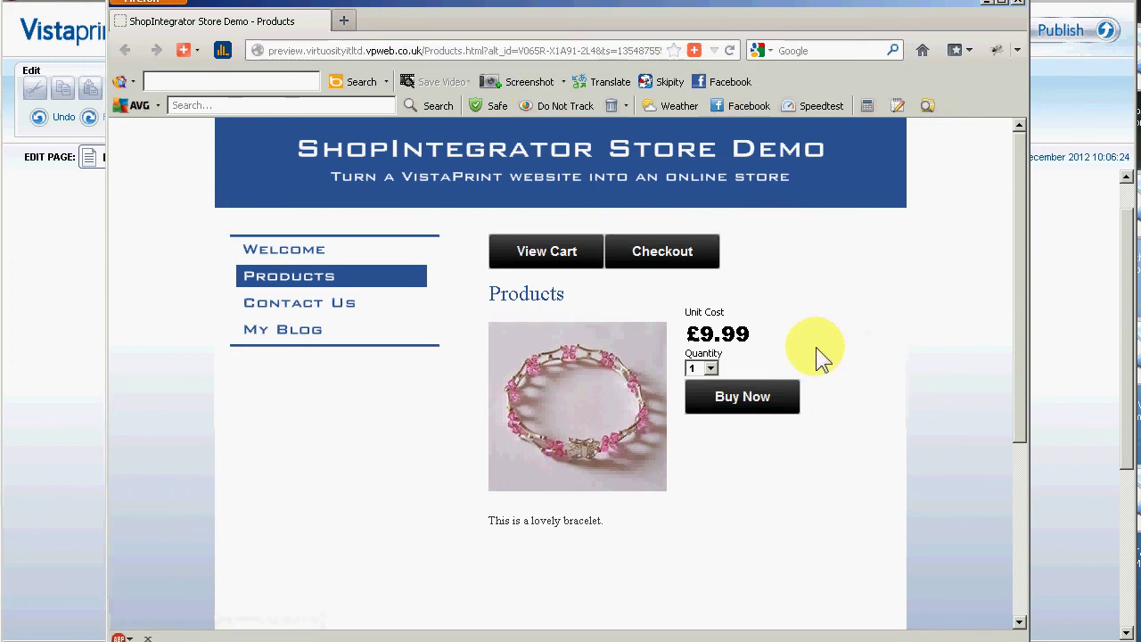
left_click(742, 396)
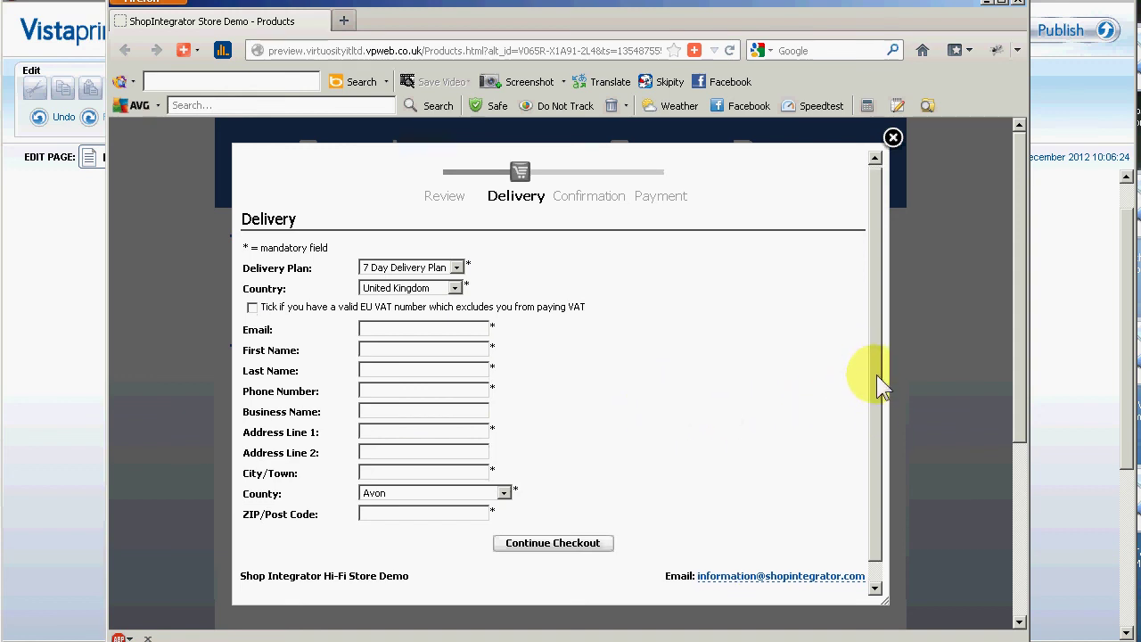
left_click(893, 138)
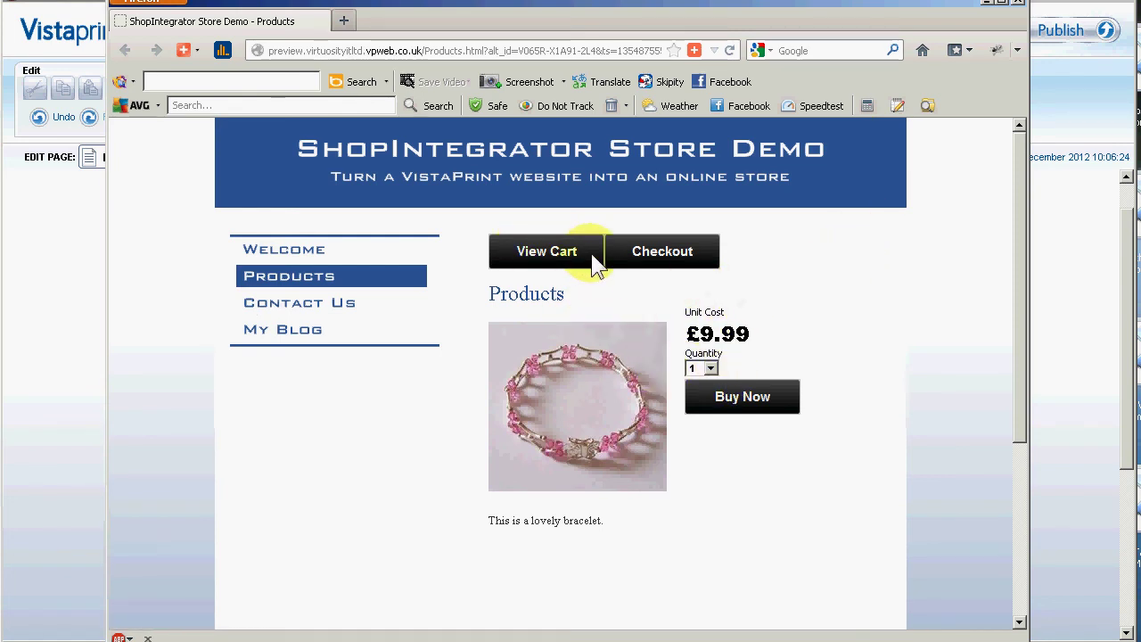
View the shopping cart, set the bracelet's quantity to 2 and continue to checkout.
left_click(541, 259)
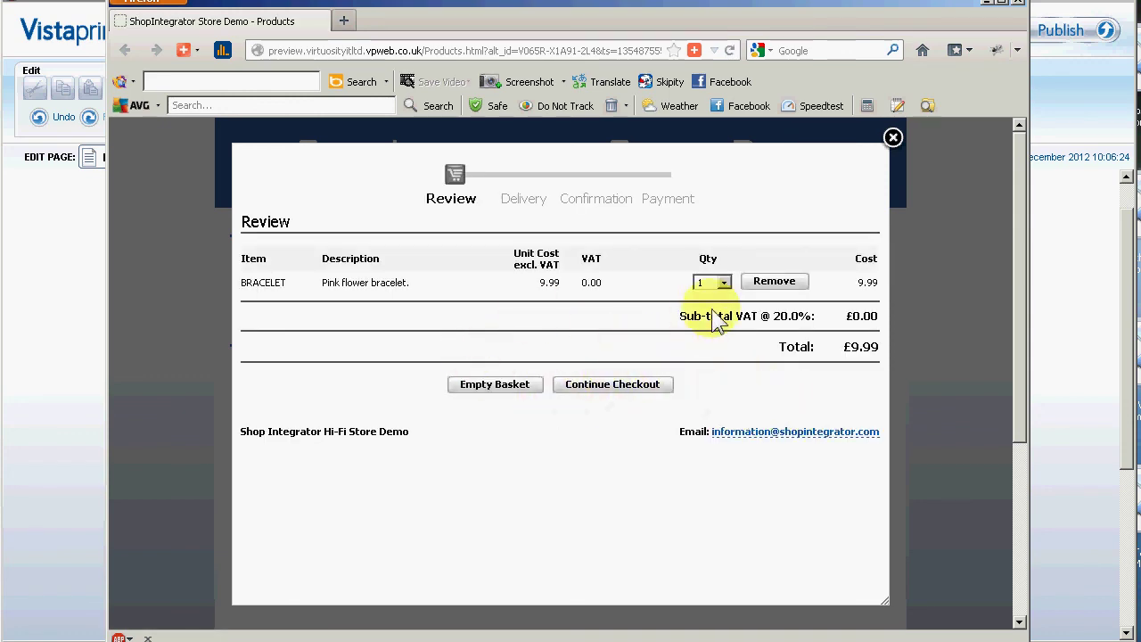
left_click(724, 282)
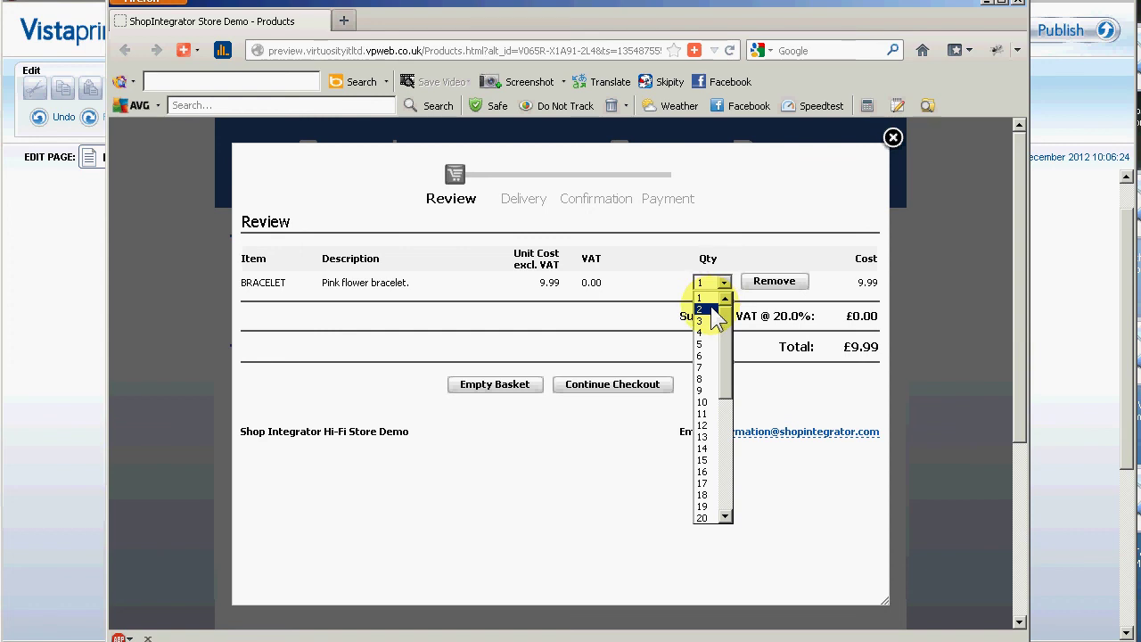
left_click(705, 308)
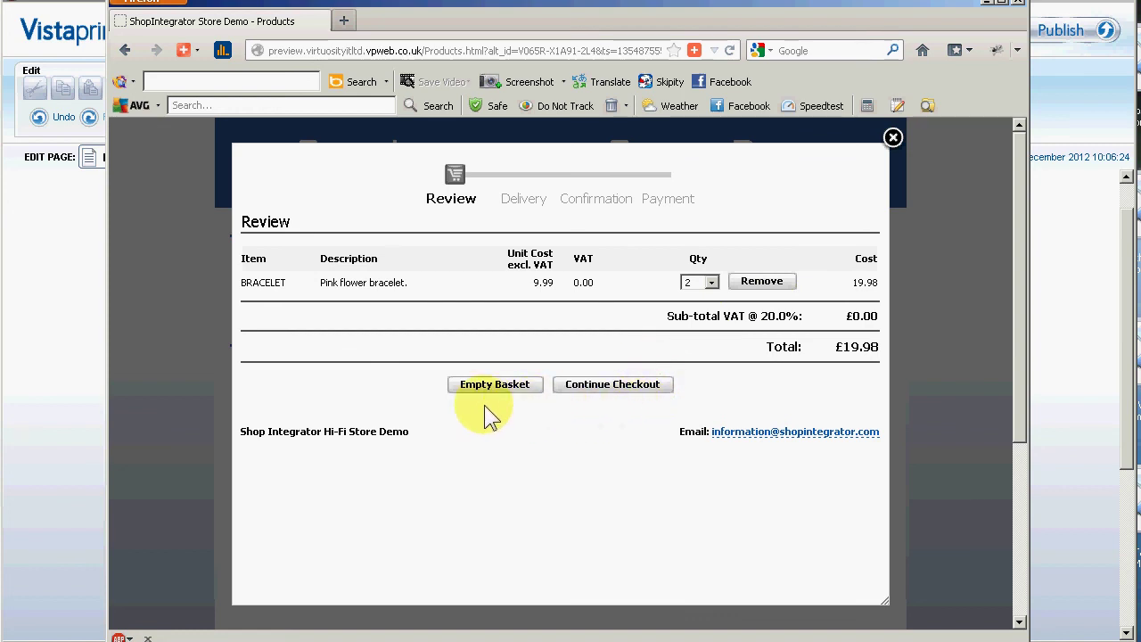
left_click(603, 394)
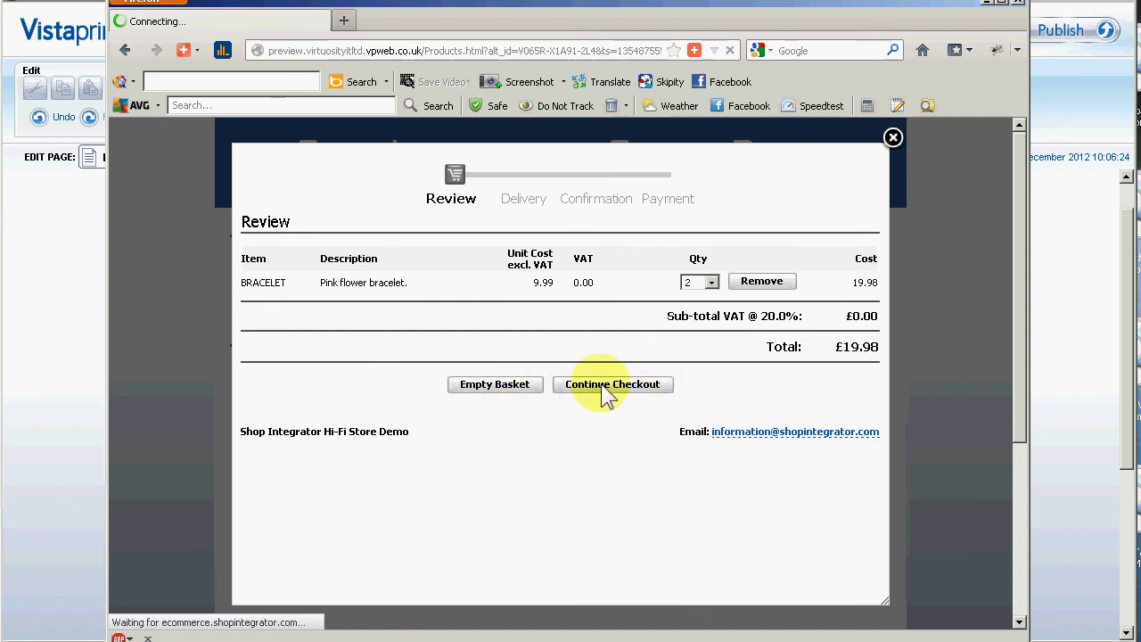